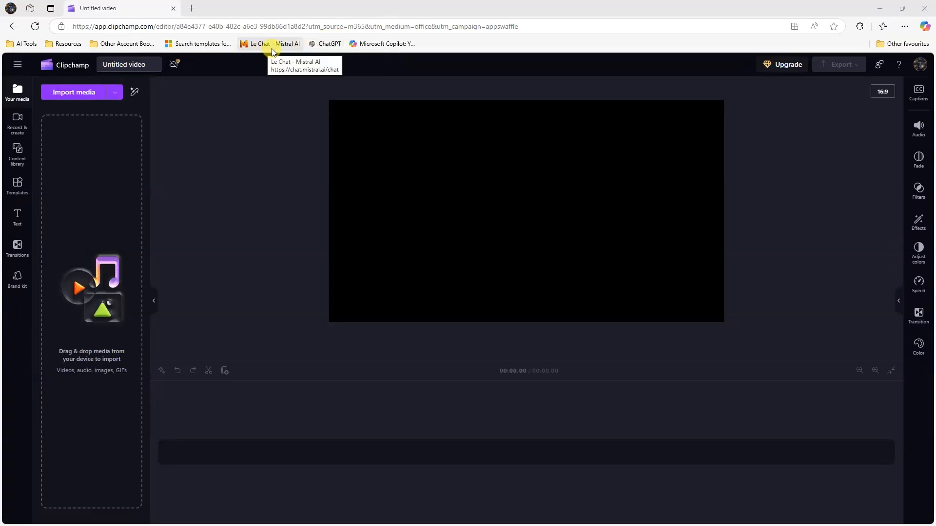
- Open Microsoft Copilot from the favourites bar in the current tab
{"action": "left_click", "coordinate": [390, 47]}
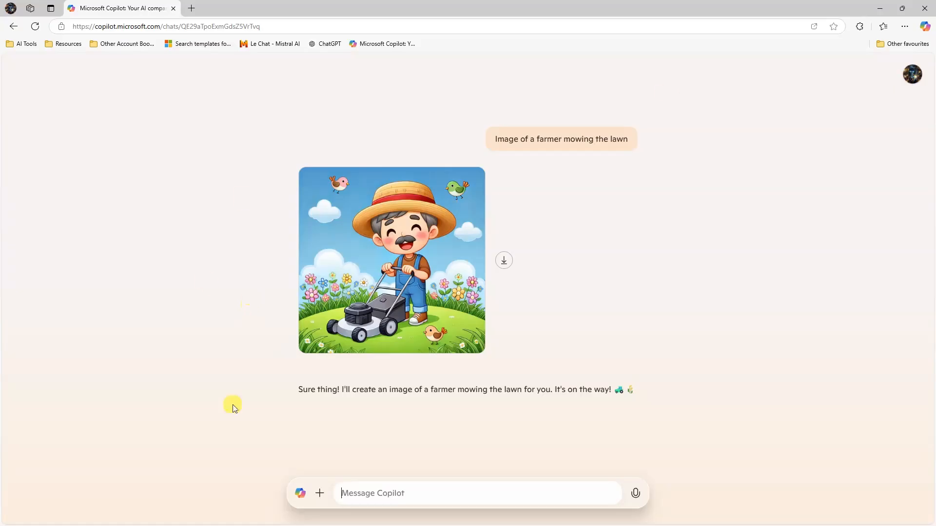
- Start a new Copilot chat, replacing the farmer conversation, with the message box focused
{"action": "left_click", "coordinate": [317, 496]}
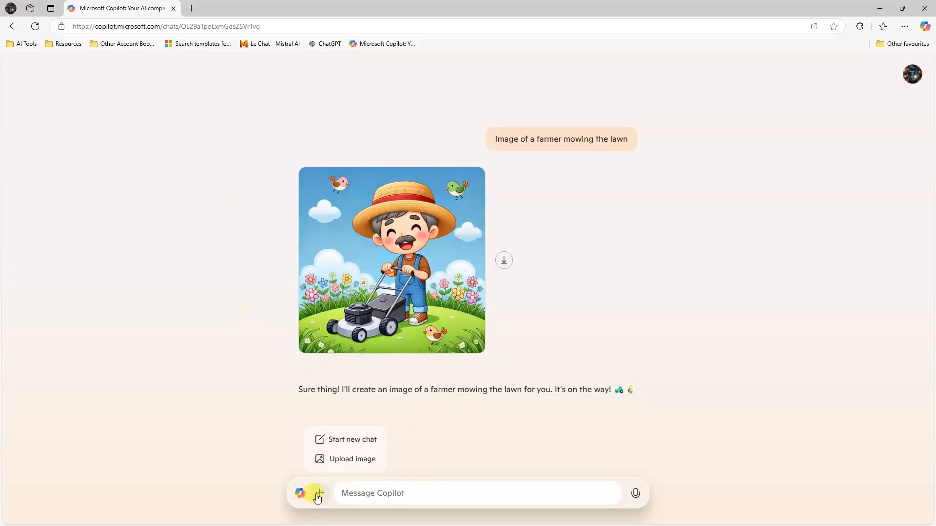
{"action": "left_click", "coordinate": [344, 441]}
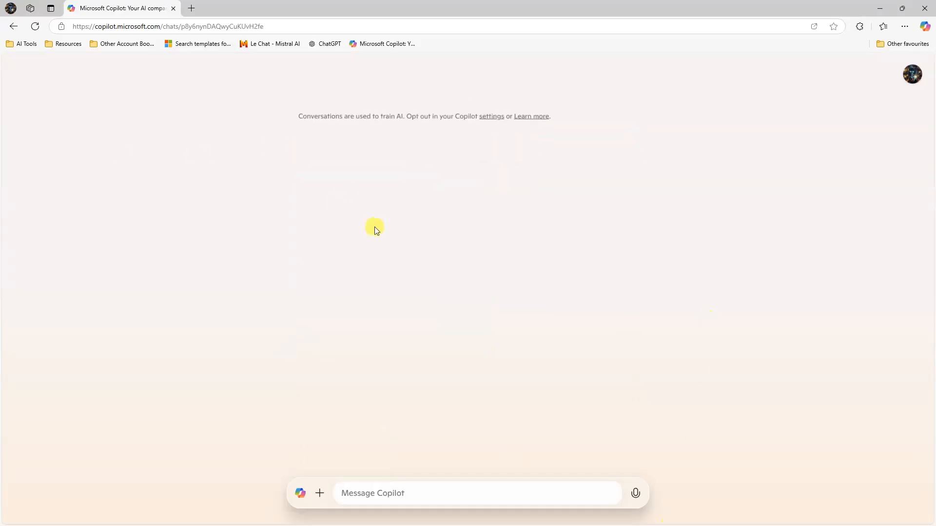
{"action": "left_click", "coordinate": [425, 497]}
- Ask Copilot for a poetic parable reimagining "this too shall pass" with a modern twist
{"action": "type", "text": "I"}
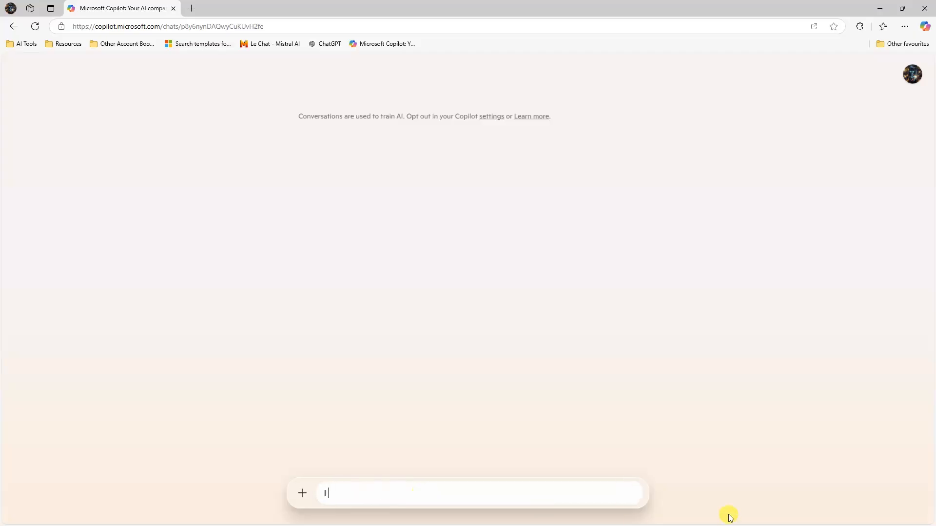
{"action": "type", "text": " would like to reimagine the message \"this too shall pass\" in a poetic parable. It should tell a story using "}
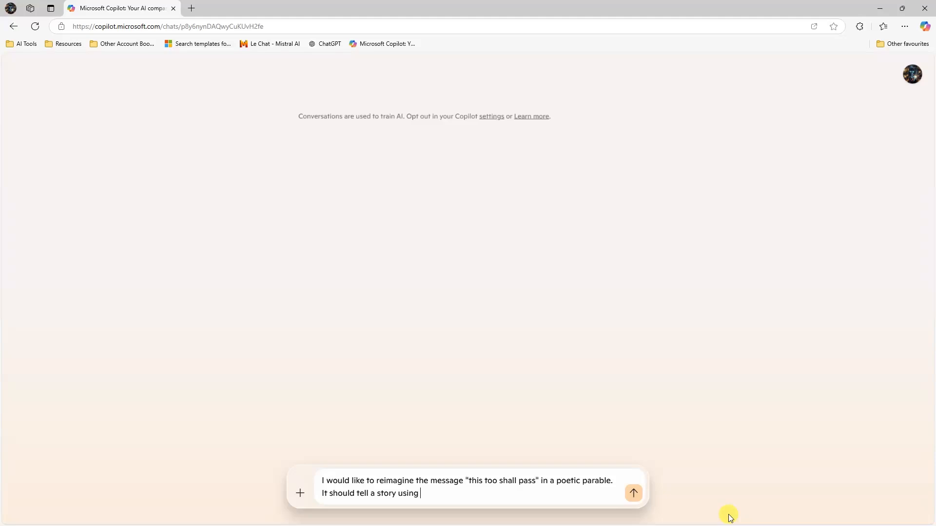
{"action": "type", "text": "advanced story telling techniques so the listener stays engaged from start to finish. Add a twist to the stroy and make it relevant to todays."}
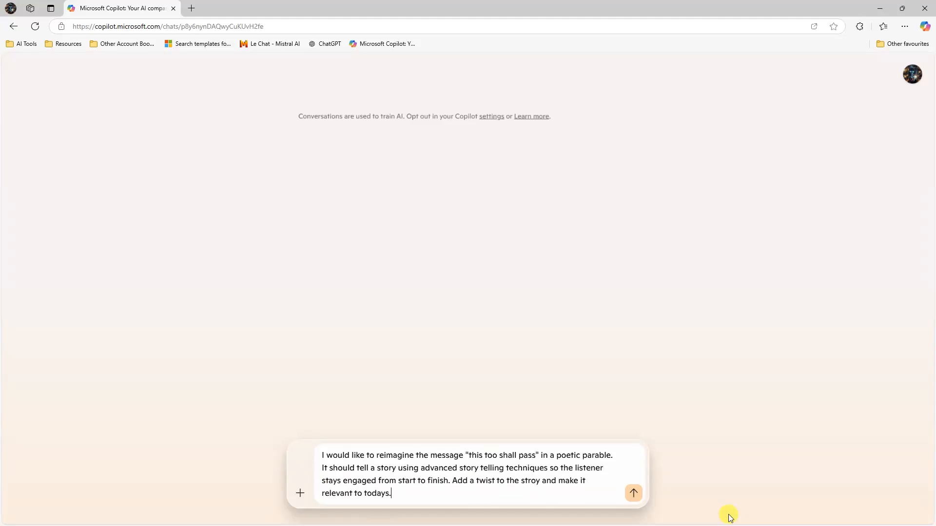
{"action": "key", "text": "shift+Return"}
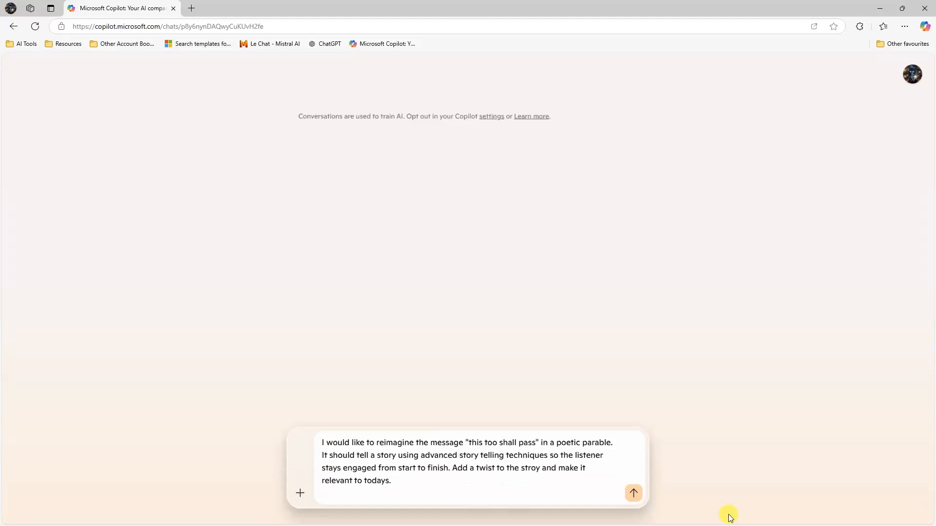
{"action": "key", "text": "Return"}
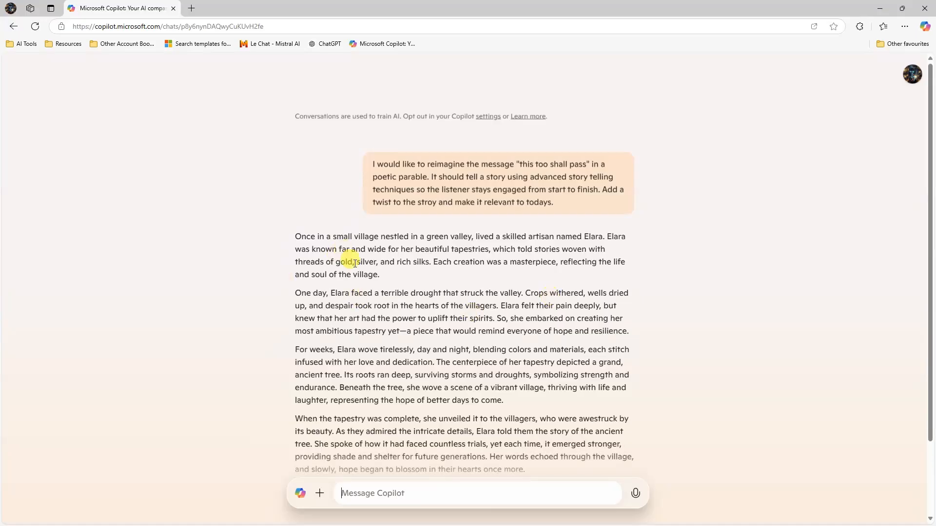
- Select the whole hourglass parable text in Copilot's reply
{"action": "scroll", "coordinate": [347, 259], "scroll_direction": "down", "scroll_amount": 2}
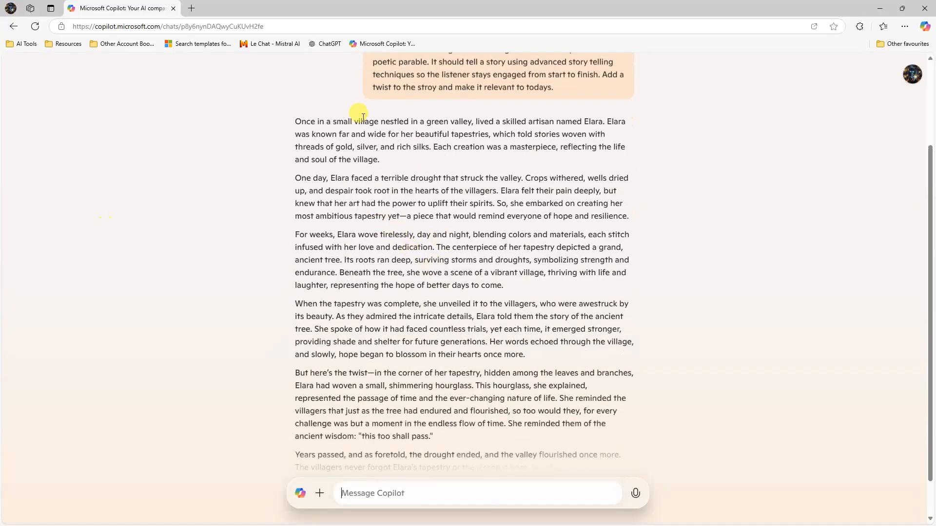
{"action": "scroll", "coordinate": [425, 173], "scroll_direction": "down", "scroll_amount": 2}
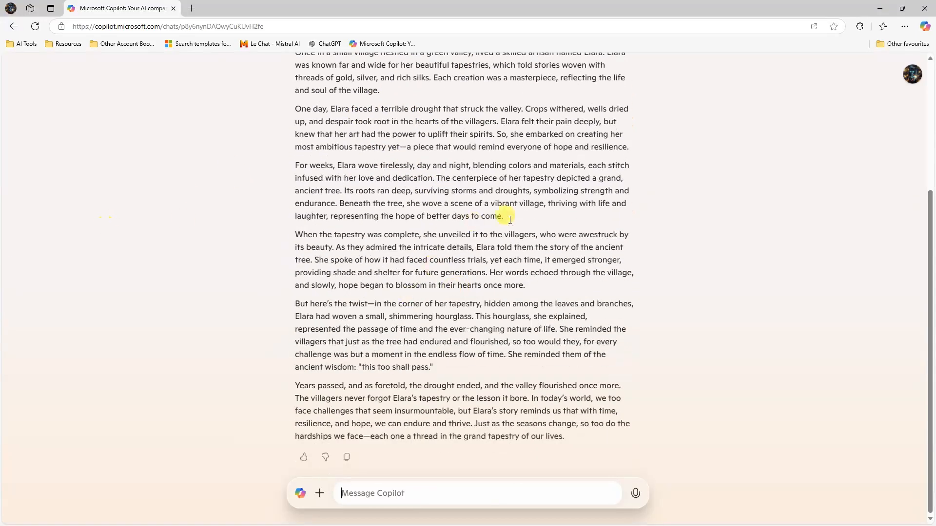
{"action": "left_click_drag", "start_coordinate": [522, 426], "coordinate": [294, 237]}
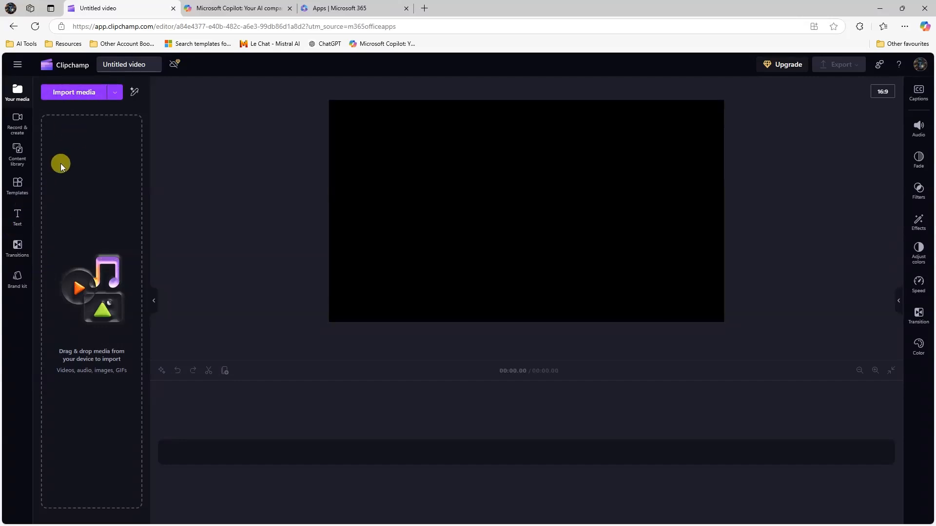
- Add a text-to-speech clip from Record & create and focus its empty Text box
{"action": "left_click", "coordinate": [18, 122]}
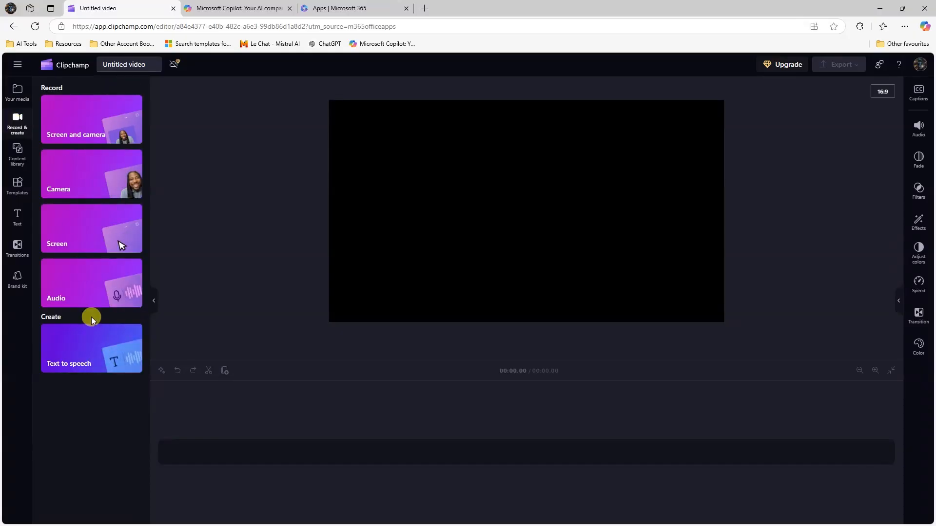
{"action": "left_click", "coordinate": [75, 366]}
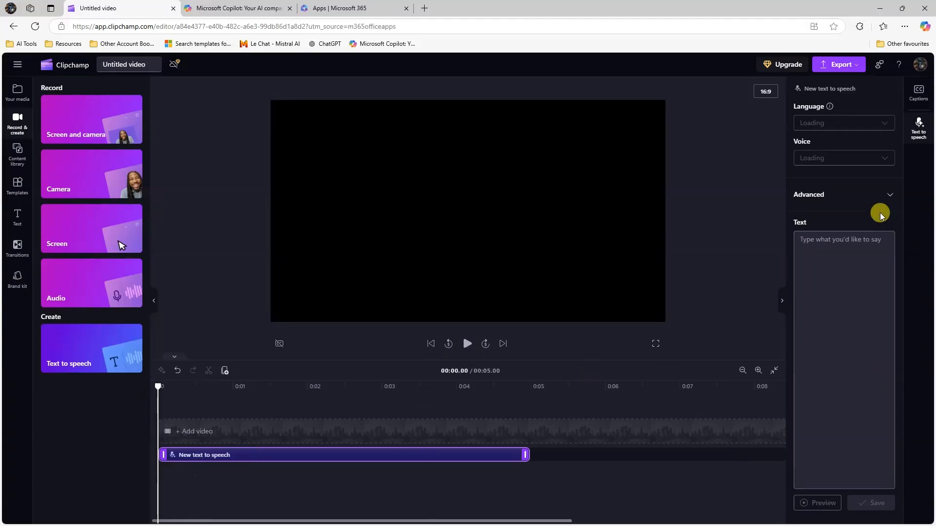
{"action": "left_click", "coordinate": [834, 307]}
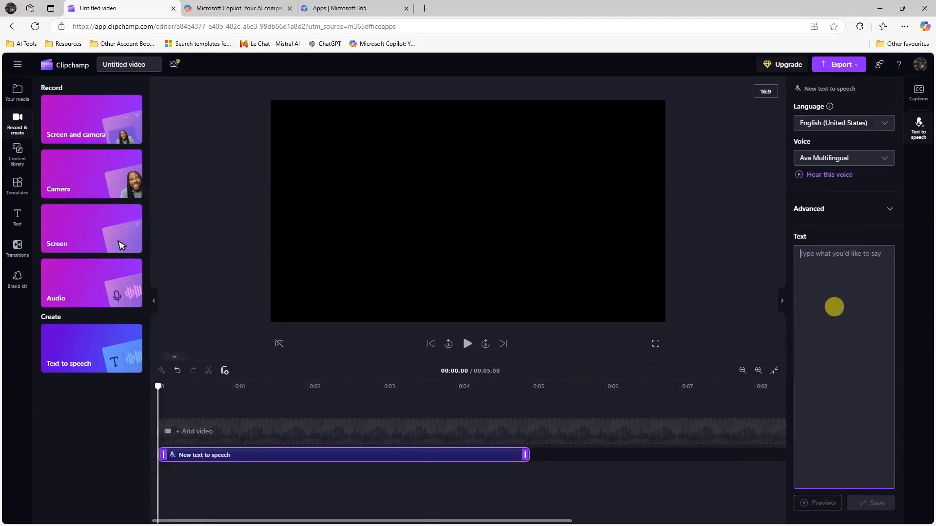
- Paste the copied parable as narration text and set the language to English (United Kingdom)
{"action": "key", "text": "ctrl+v"}
{"action": "scroll", "coordinate": [843, 293], "scroll_direction": "up", "scroll_amount": 15}
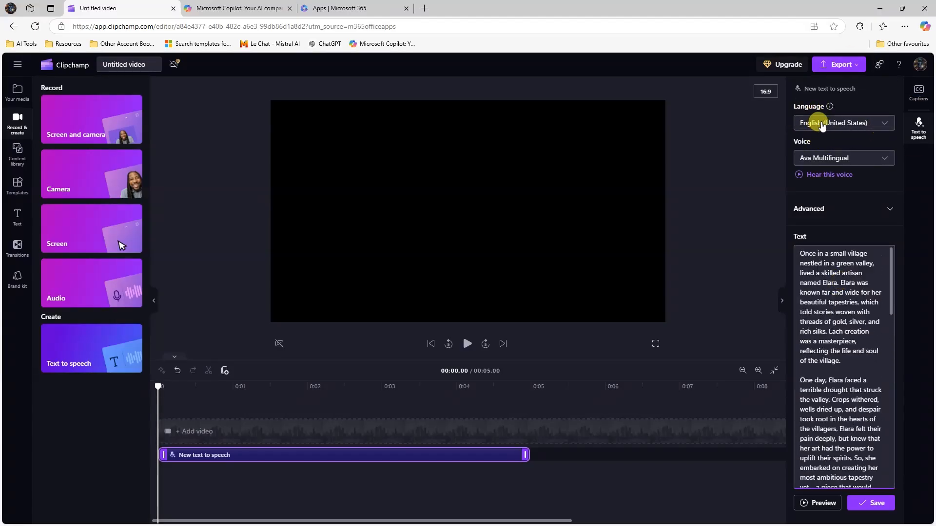
{"action": "left_click", "coordinate": [857, 128]}
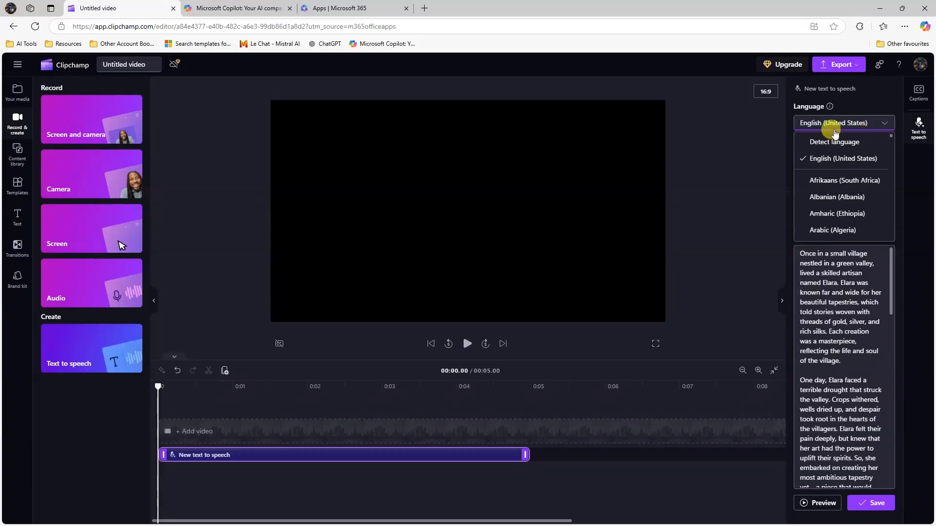
{"action": "scroll", "coordinate": [848, 187], "scroll_direction": "down", "scroll_amount": 2}
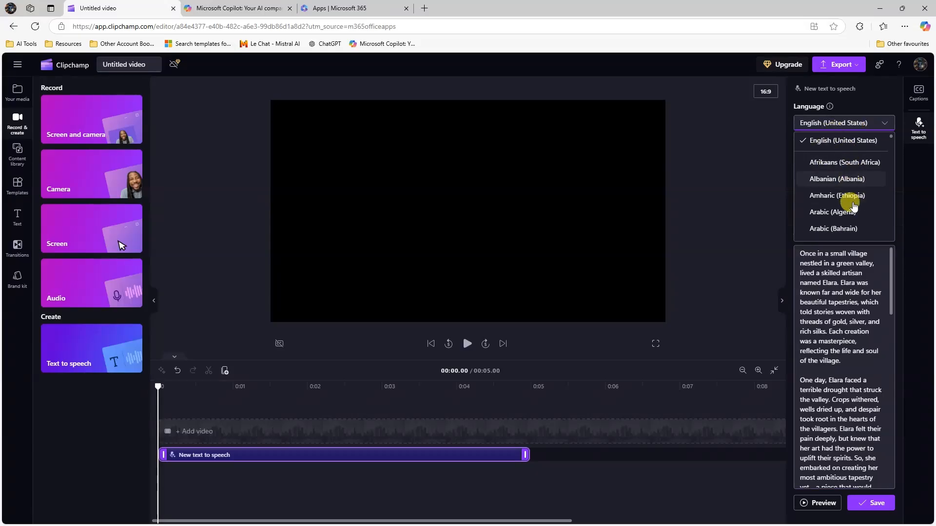
{"action": "scroll", "coordinate": [846, 184], "scroll_direction": "down", "scroll_amount": 10}
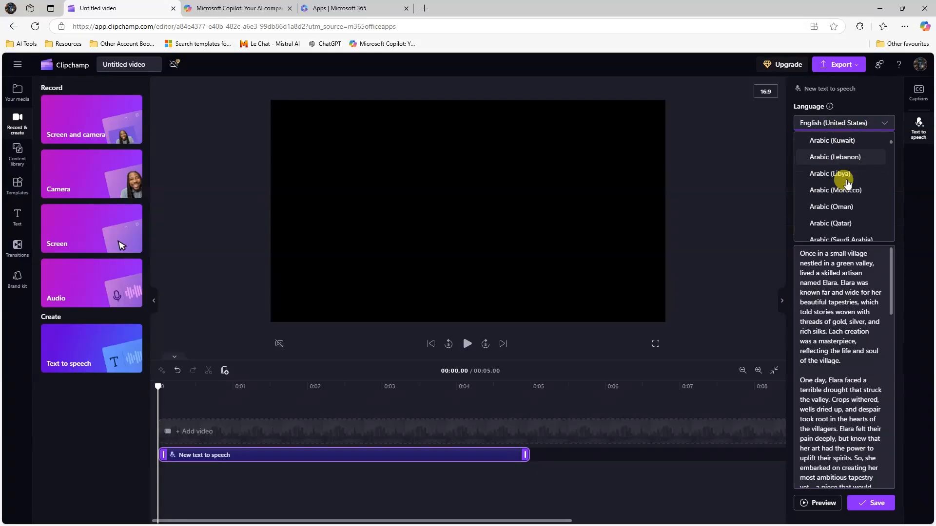
{"action": "scroll", "coordinate": [876, 209], "scroll_direction": "down", "scroll_amount": 5}
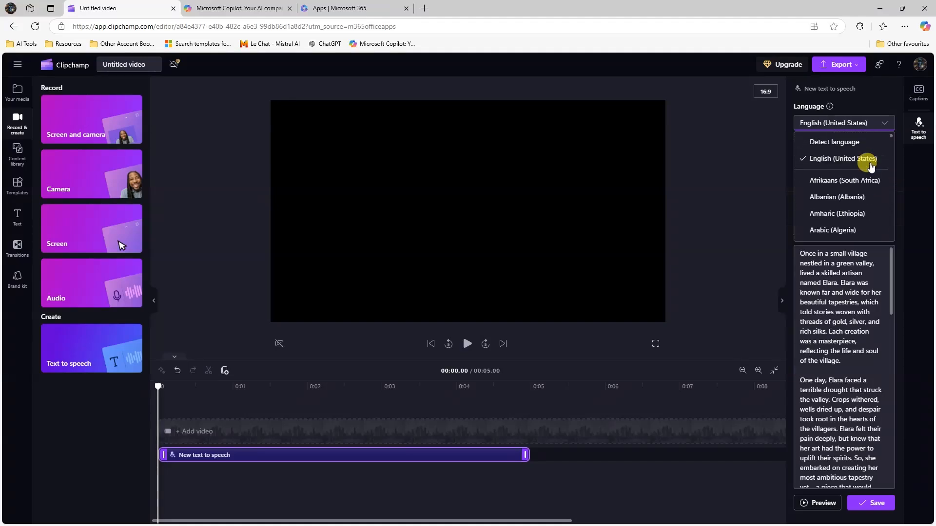
{"action": "scroll", "coordinate": [871, 167], "scroll_direction": "down", "scroll_amount": 3}
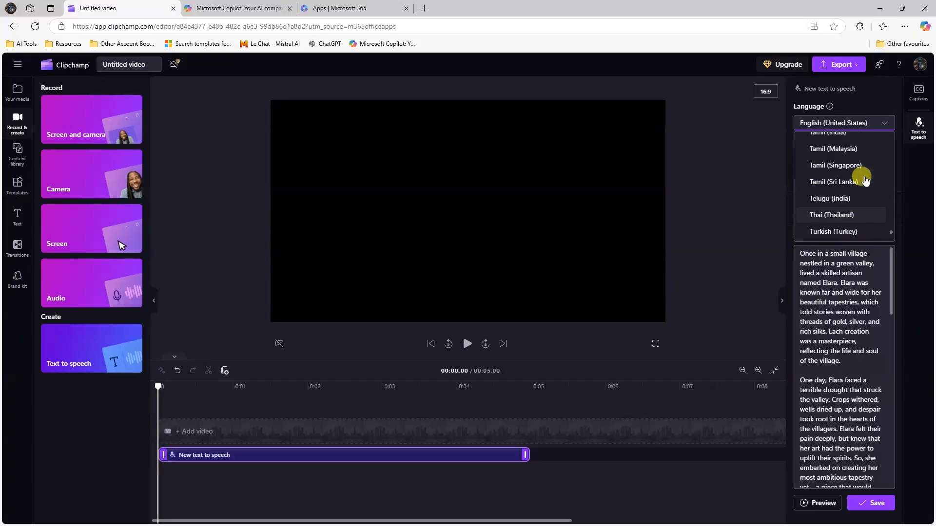
{"action": "scroll", "coordinate": [866, 178], "scroll_direction": "up", "scroll_amount": 15}
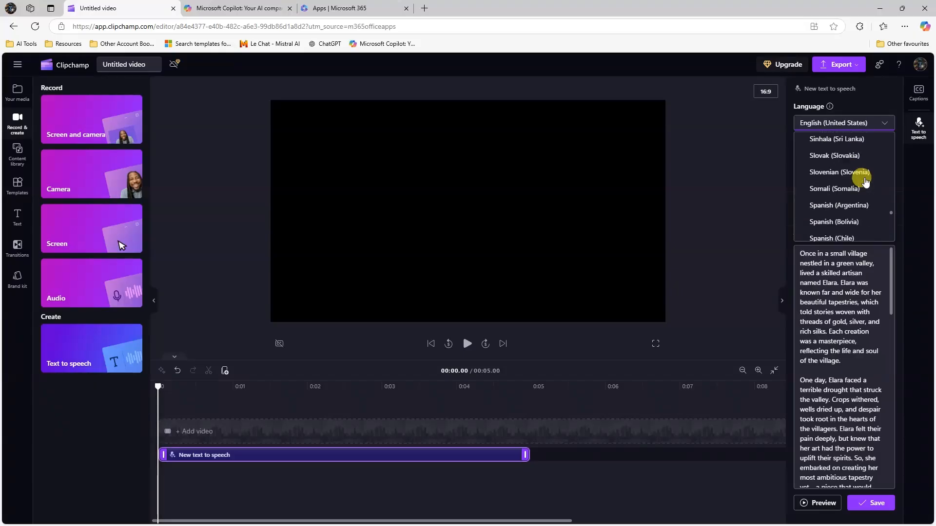
{"action": "scroll", "coordinate": [865, 182], "scroll_direction": "up", "scroll_amount": 15}
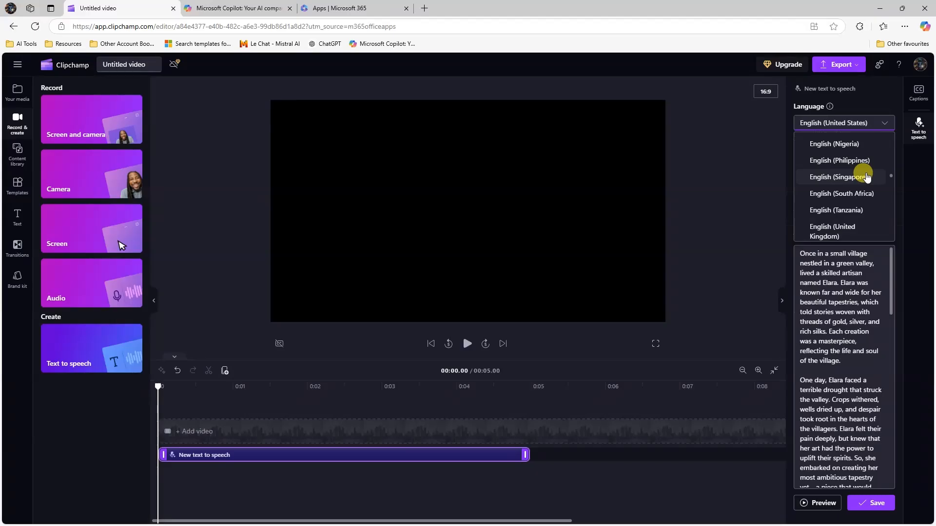
{"action": "left_click", "coordinate": [830, 230]}
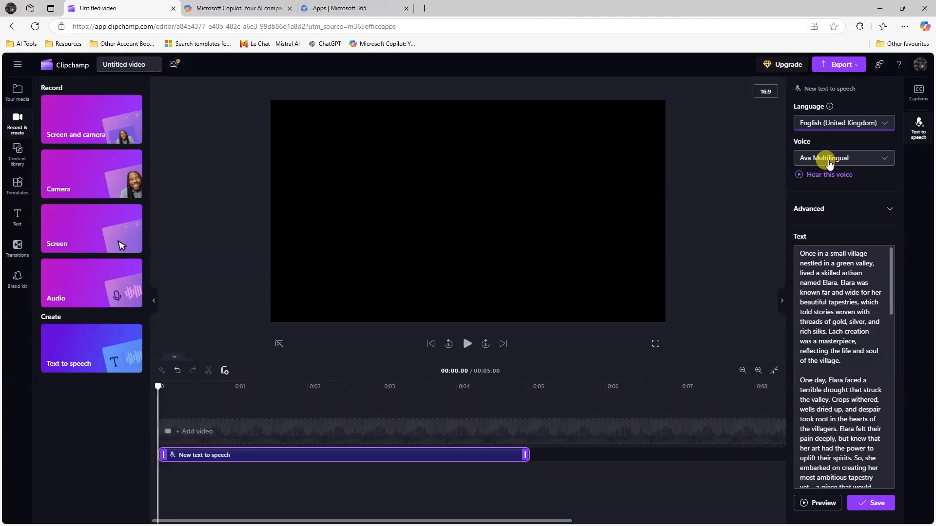
- Audition the current voice, then the Ada Multilingual and Adam Multilingual voices
{"action": "left_click", "coordinate": [800, 175]}
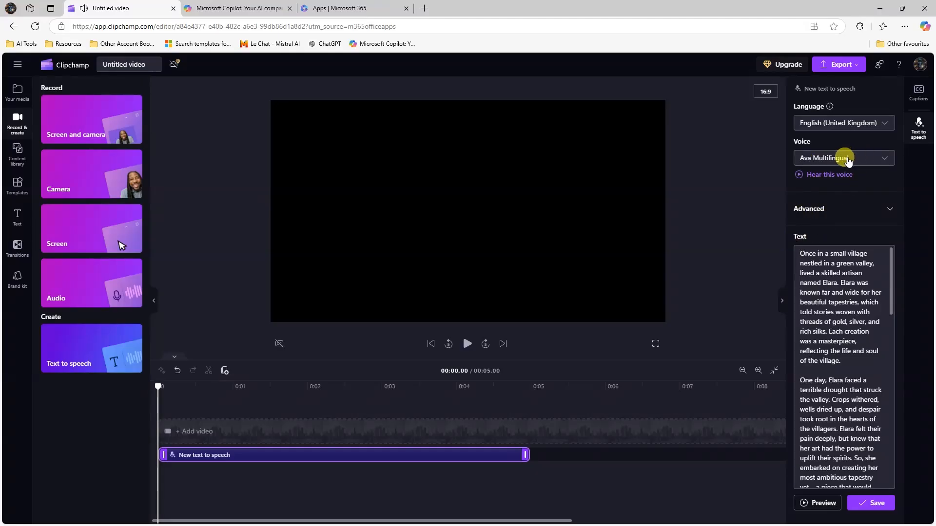
{"action": "left_click", "coordinate": [850, 159]}
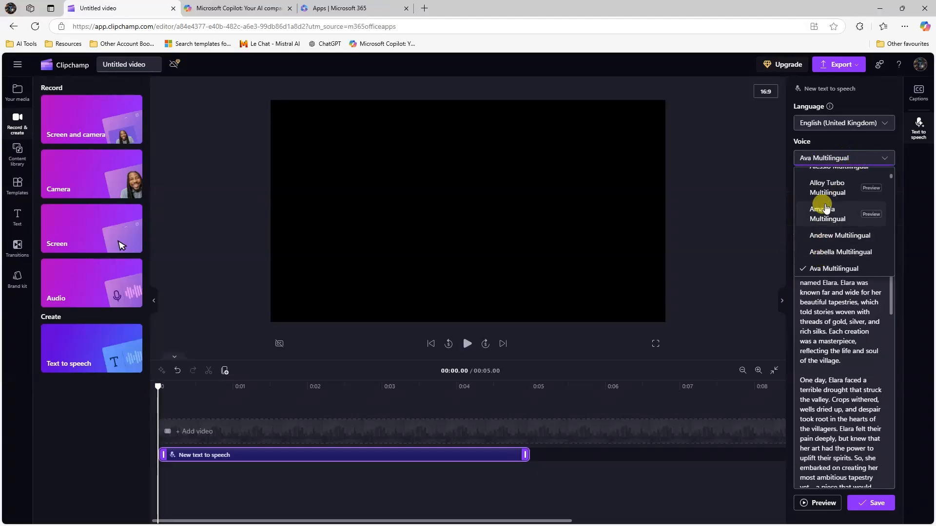
{"action": "scroll", "coordinate": [853, 240], "scroll_direction": "up", "scroll_amount": 1}
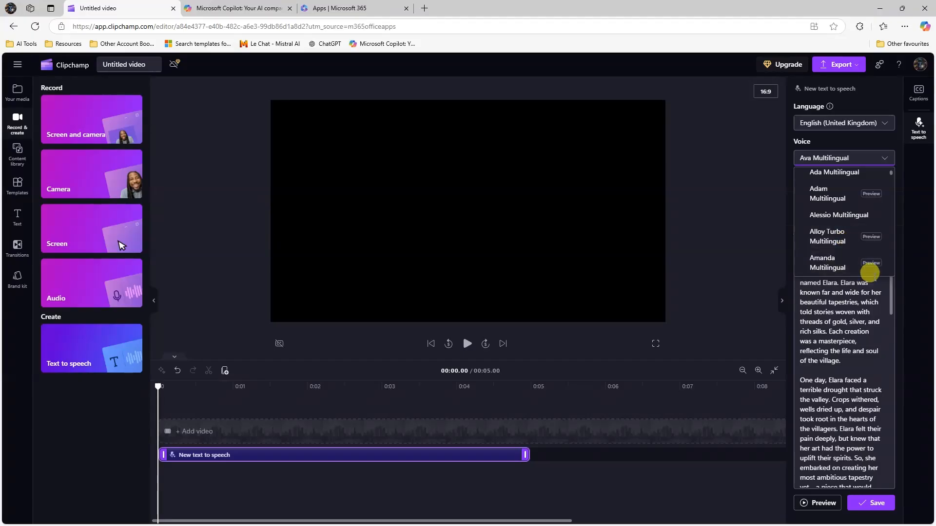
{"action": "scroll", "coordinate": [846, 204], "scroll_direction": "up", "scroll_amount": 1}
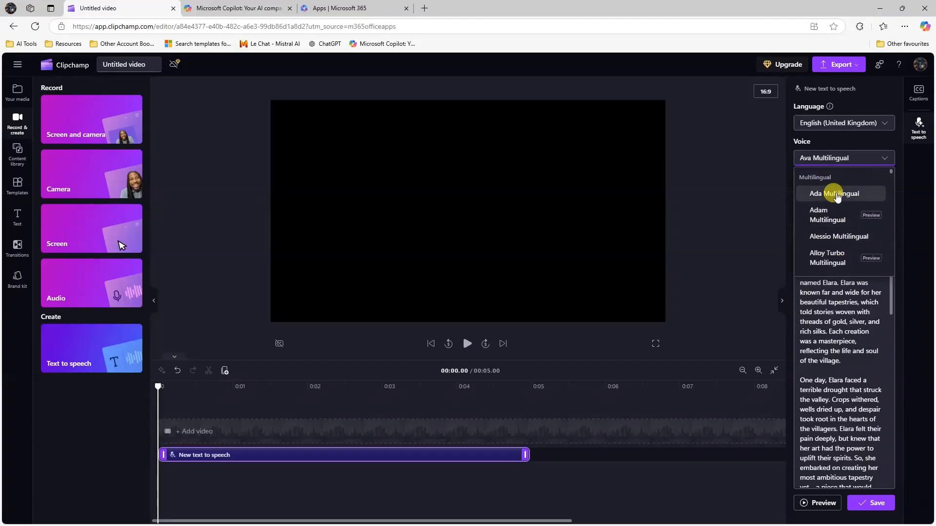
{"action": "left_click", "coordinate": [837, 194]}
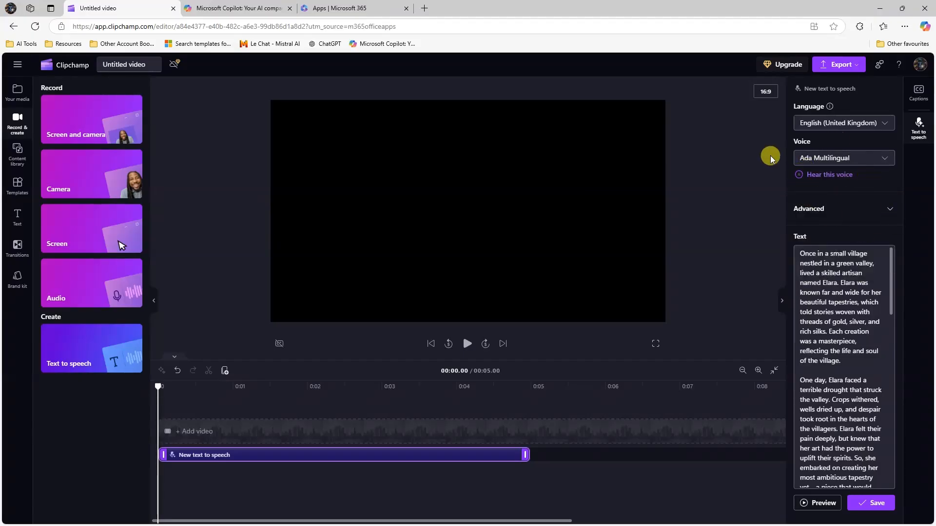
{"action": "left_click", "coordinate": [879, 160]}
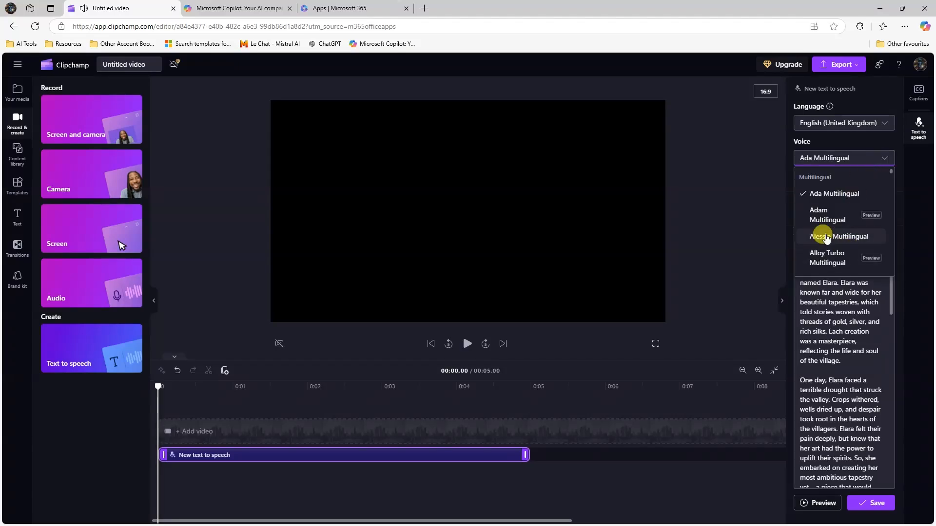
{"action": "left_click", "coordinate": [828, 215]}
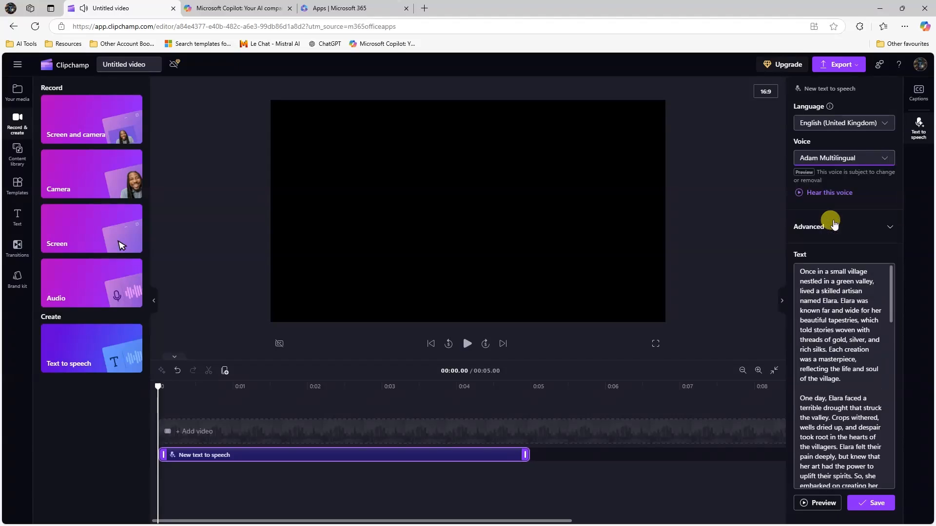
{"action": "left_click", "coordinate": [799, 194]}
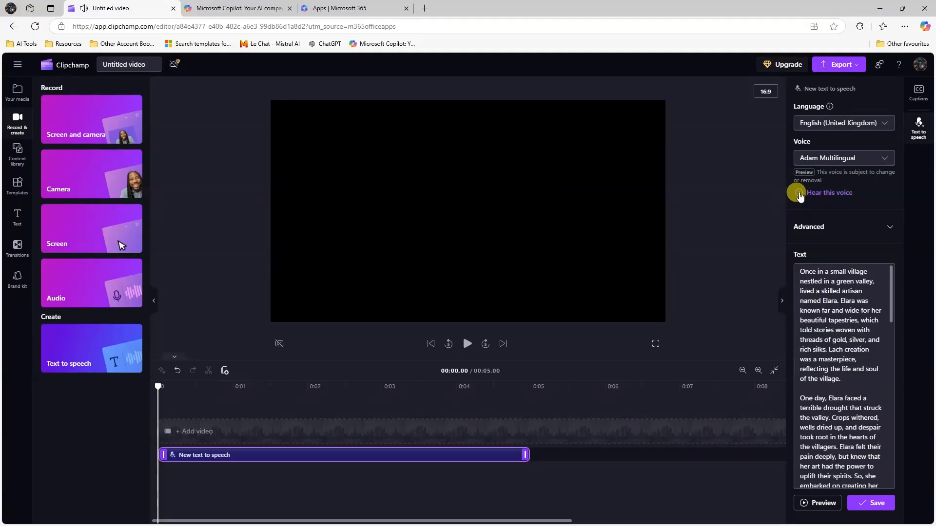
- Choose the Alloy Turbo Multilingual voice and play its sample
{"action": "left_click", "coordinate": [880, 161]}
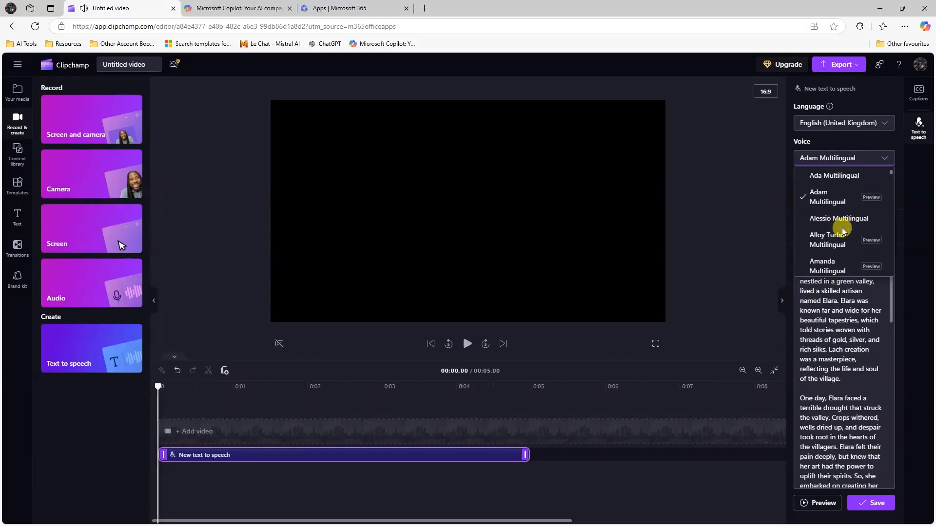
{"action": "scroll", "coordinate": [834, 220], "scroll_direction": "down", "scroll_amount": 1}
{"action": "left_click", "coordinate": [834, 214]}
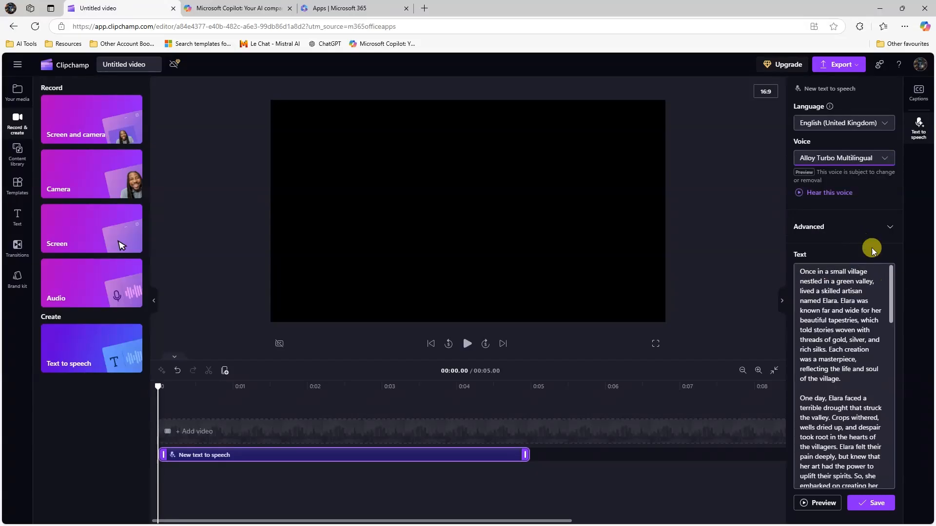
{"action": "left_click", "coordinate": [800, 193]}
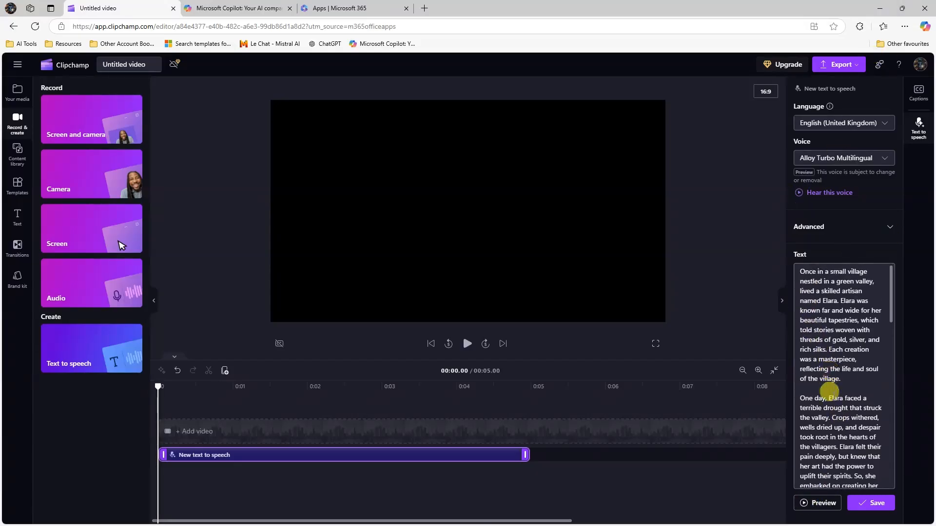
{"action": "scroll", "coordinate": [825, 393], "scroll_direction": "down", "scroll_amount": 3}
{"action": "left_click", "coordinate": [817, 509]}
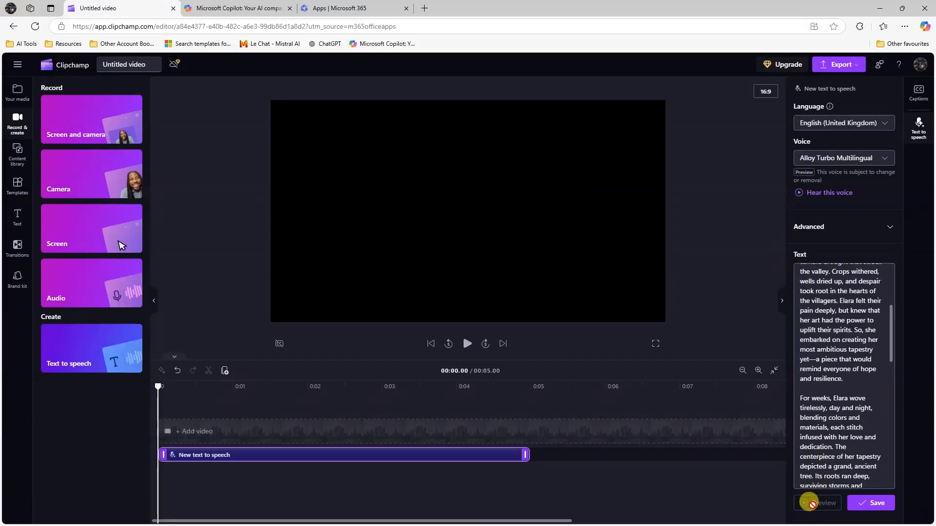
{"action": "scroll", "coordinate": [882, 331], "scroll_direction": "up", "scroll_amount": 3}
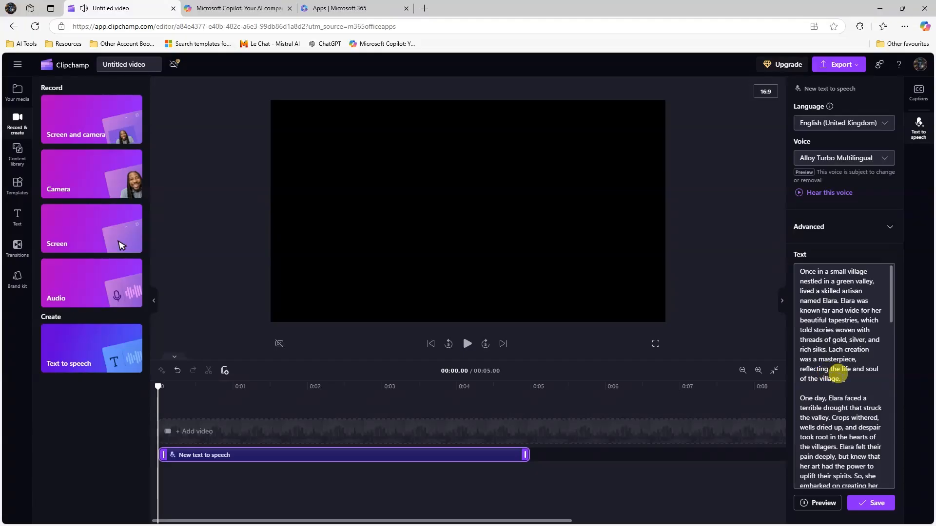
{"action": "scroll", "coordinate": [843, 384], "scroll_direction": "down", "scroll_amount": 1}
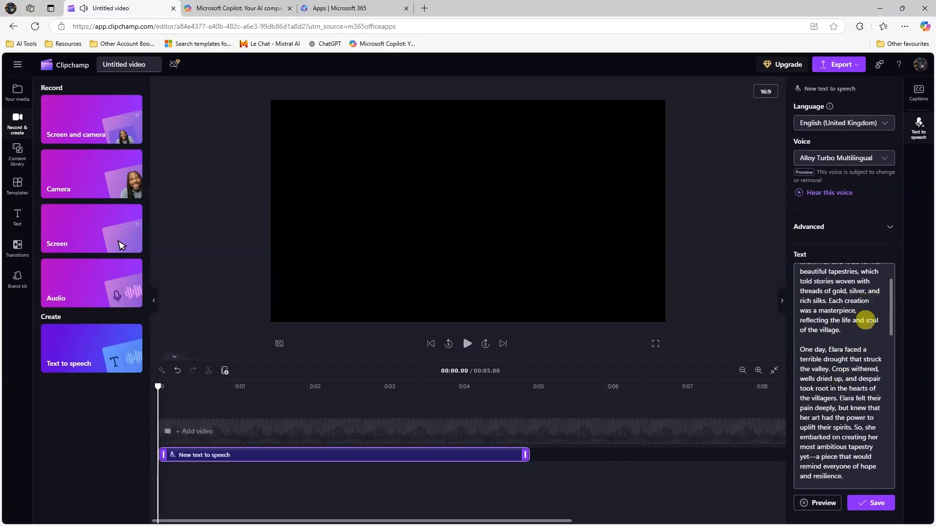
{"action": "scroll", "coordinate": [856, 312], "scroll_direction": "down", "scroll_amount": 1}
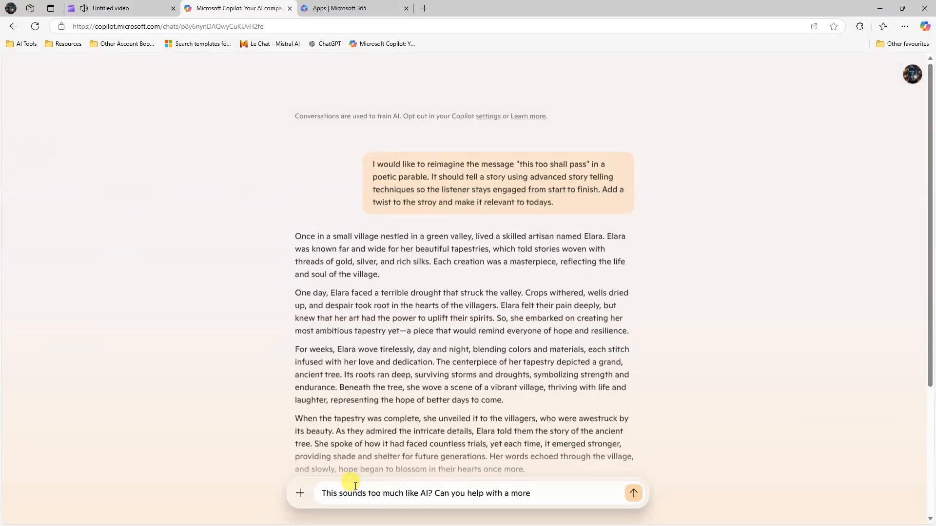
- Send Copilot the request ending 'relateable voice and style?' and read the rewritten story
{"action": "type", "text": "relateable voice and style?"}
{"action": "key", "text": "Return"}
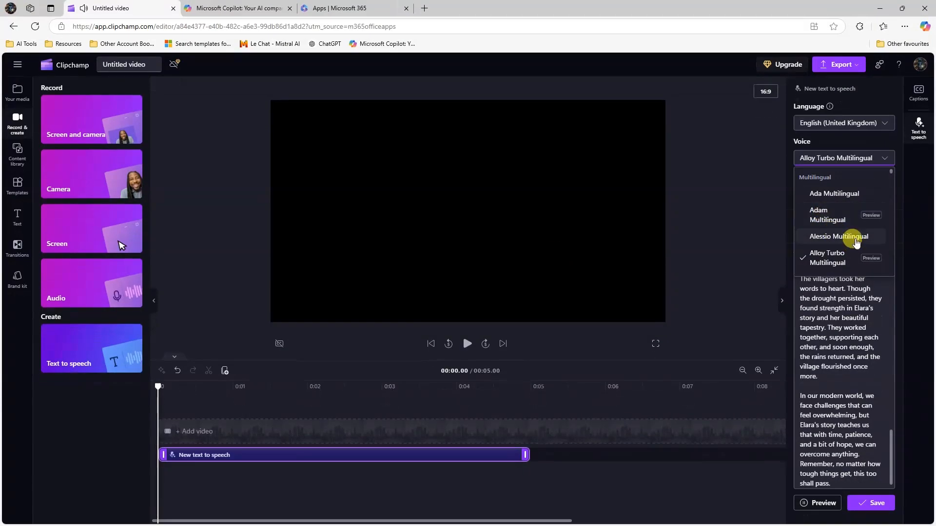
{"action": "scroll", "coordinate": [845, 215], "scroll_direction": "down", "scroll_amount": 3}
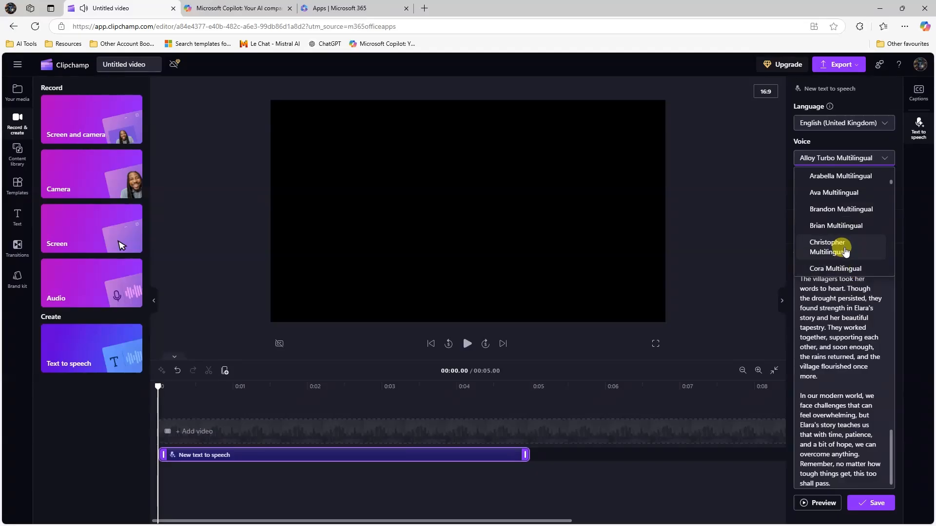
{"action": "scroll", "coordinate": [845, 244], "scroll_direction": "down", "scroll_amount": 2}
{"action": "scroll", "coordinate": [844, 222], "scroll_direction": "up", "scroll_amount": 2}
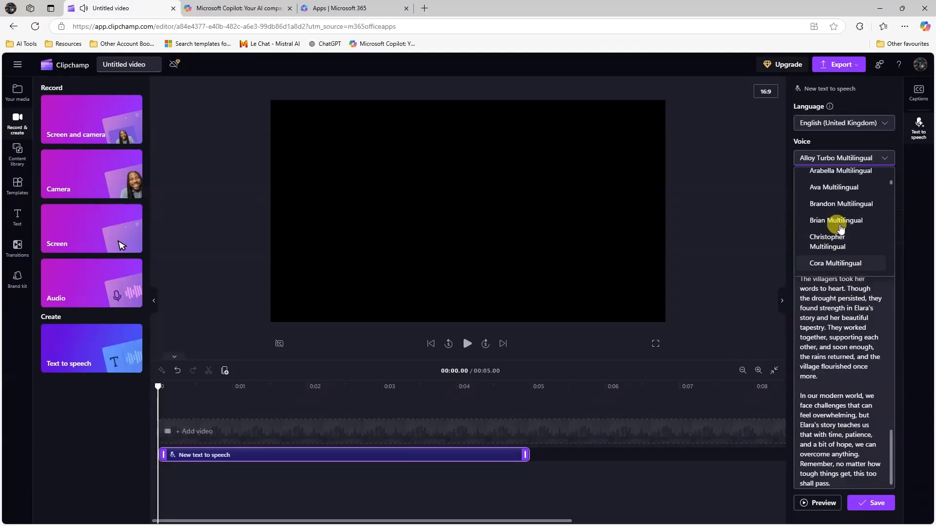
- Choose Ava Multilingual voice with English (United States) language and preview the narration
{"action": "left_click", "coordinate": [835, 193]}
{"action": "left_click", "coordinate": [873, 123]}
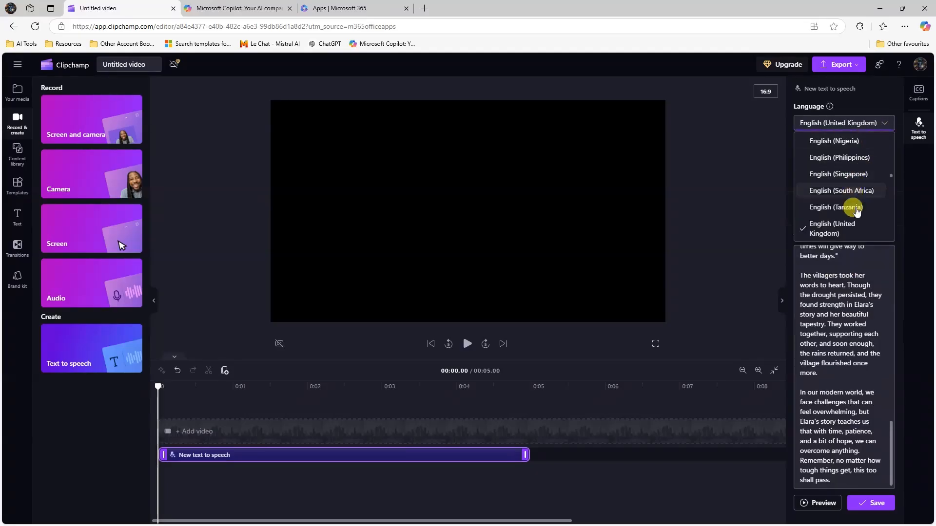
{"action": "scroll", "coordinate": [858, 185], "scroll_direction": "up", "scroll_amount": 15}
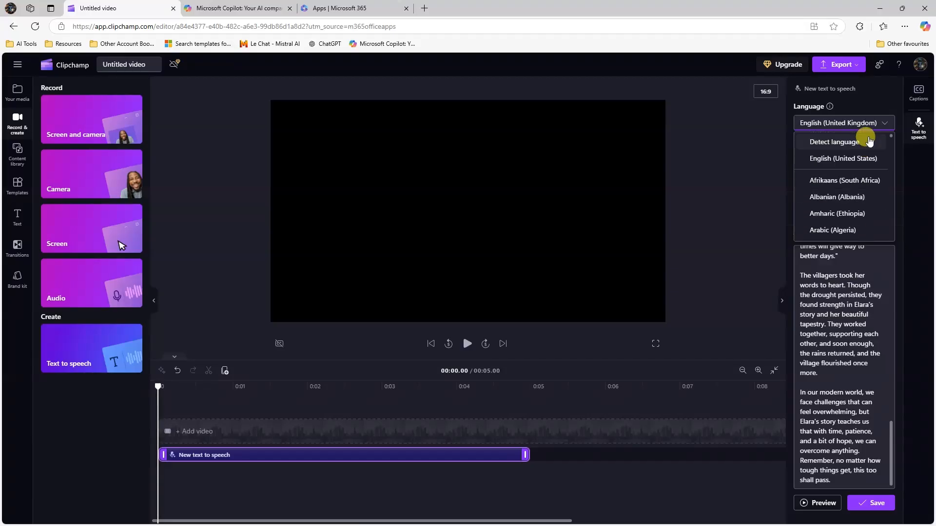
{"action": "left_click", "coordinate": [862, 163]}
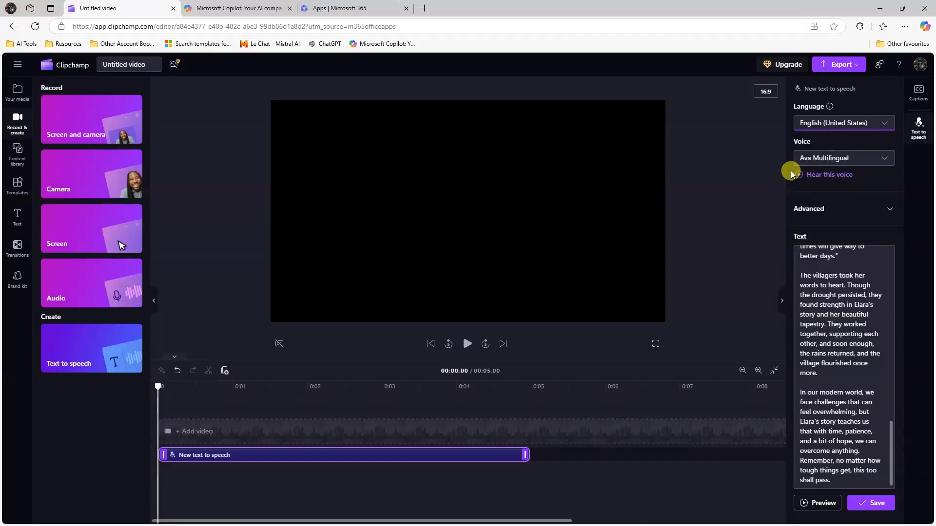
{"action": "left_click", "coordinate": [814, 504]}
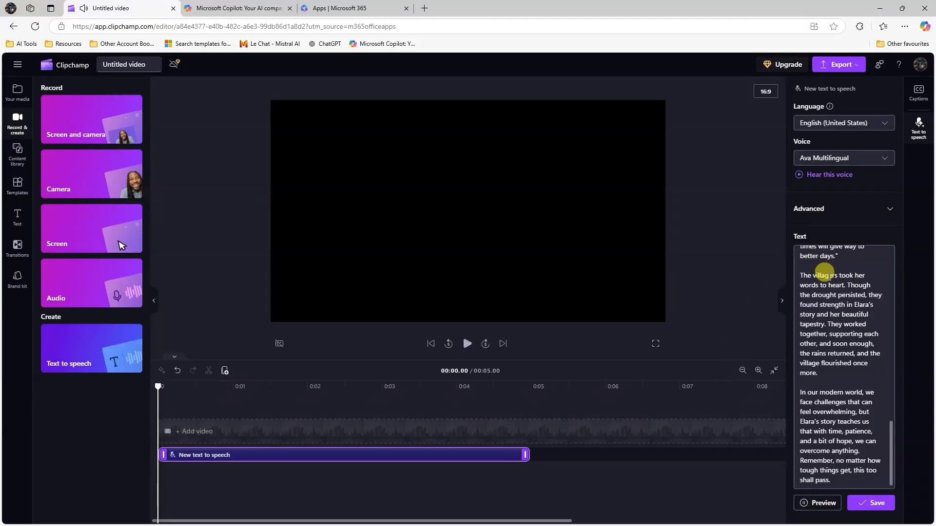
{"action": "scroll", "coordinate": [824, 341], "scroll_direction": "up", "scroll_amount": 12}
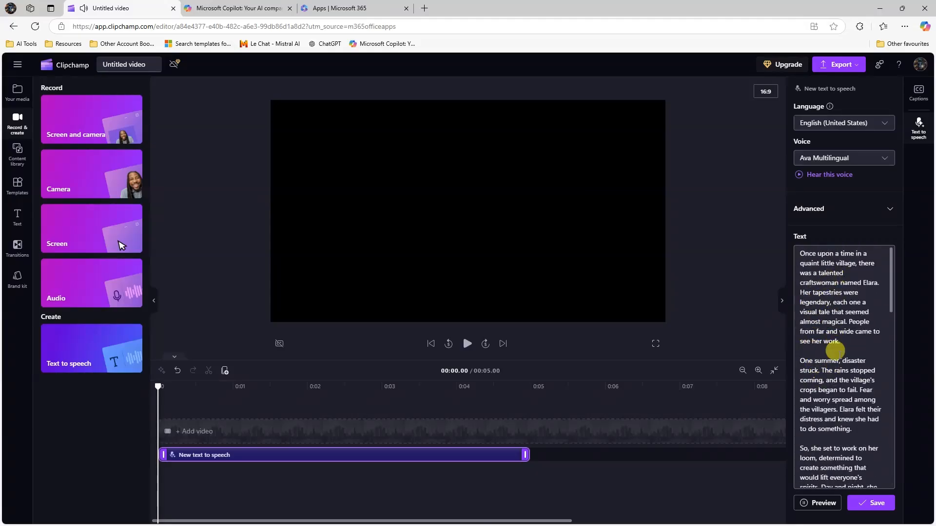
{"action": "scroll", "coordinate": [826, 360], "scroll_direction": "down", "scroll_amount": 1}
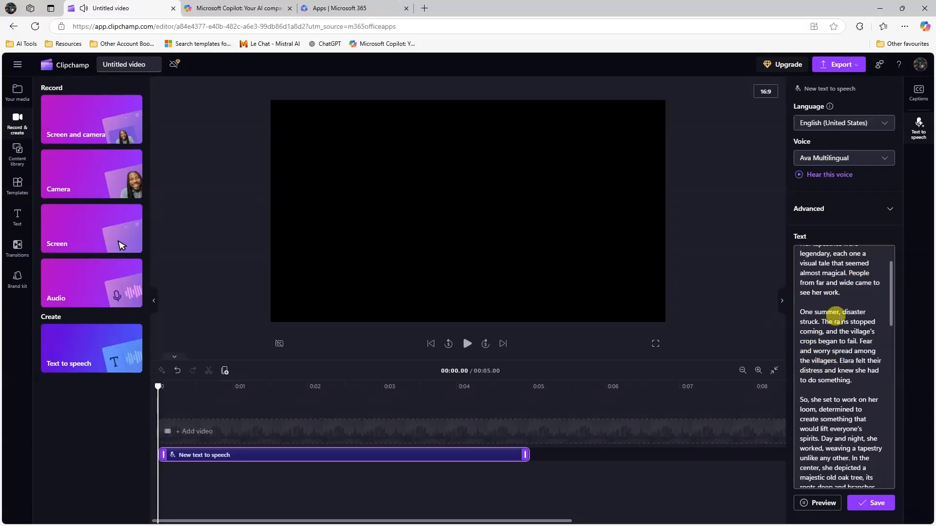
{"action": "scroll", "coordinate": [838, 356], "scroll_direction": "down", "scroll_amount": 1}
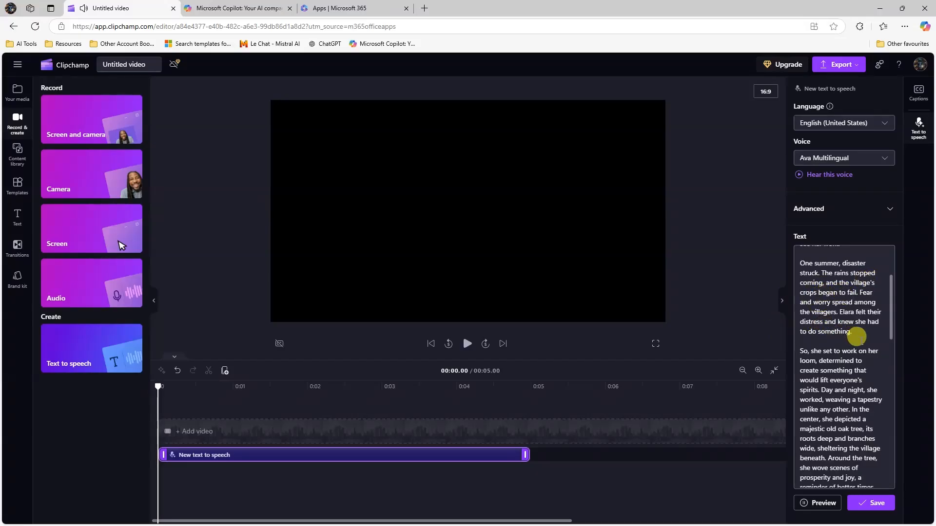
{"action": "scroll", "coordinate": [856, 336], "scroll_direction": "down", "scroll_amount": 1}
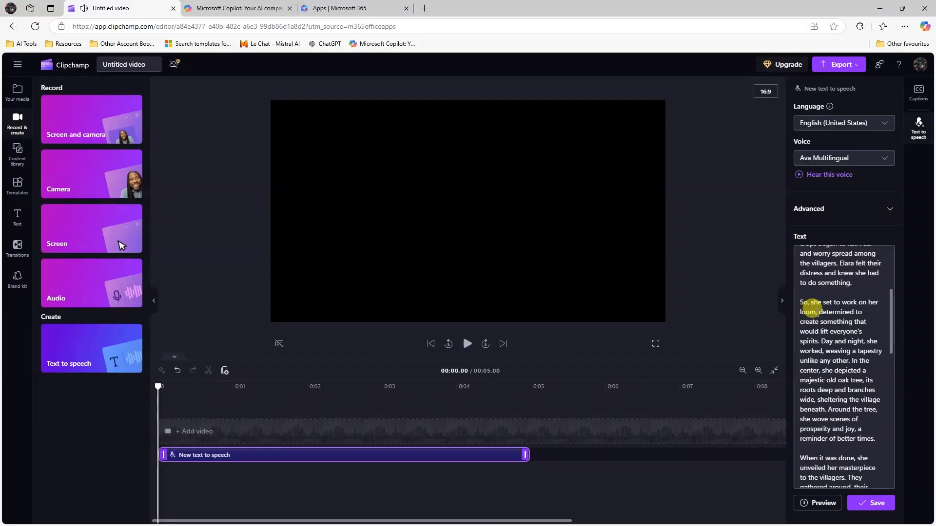
{"action": "scroll", "coordinate": [845, 324], "scroll_direction": "down", "scroll_amount": 1}
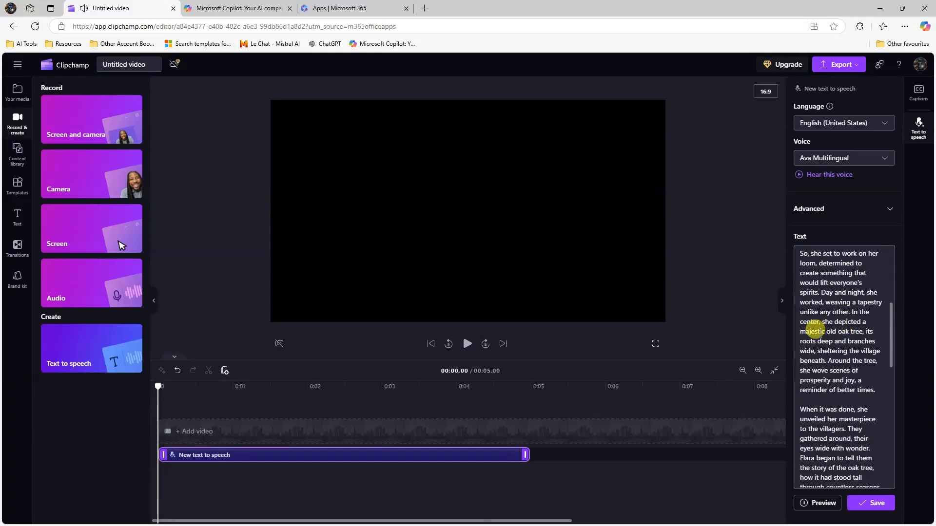
{"action": "scroll", "coordinate": [840, 376], "scroll_direction": "down", "scroll_amount": 2}
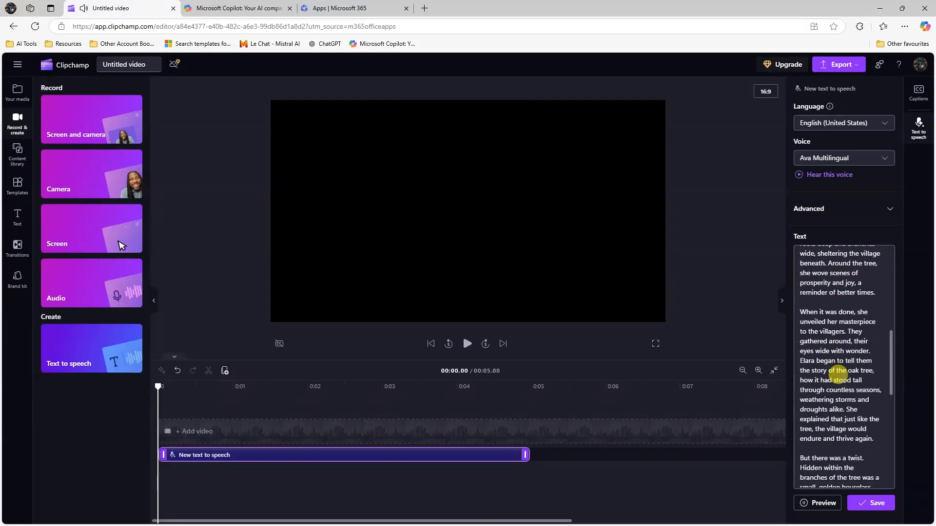
{"action": "scroll", "coordinate": [833, 374], "scroll_direction": "down", "scroll_amount": 1}
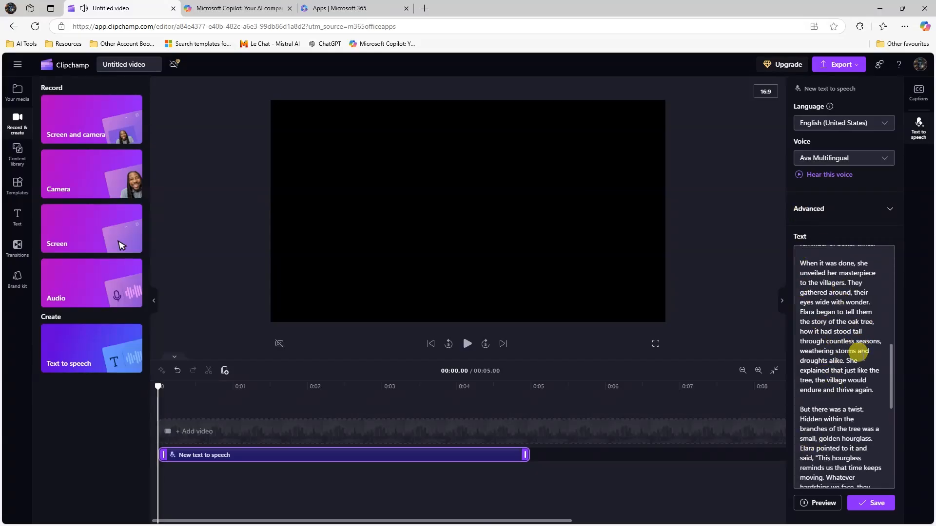
{"action": "scroll", "coordinate": [858, 352], "scroll_direction": "down", "scroll_amount": 3}
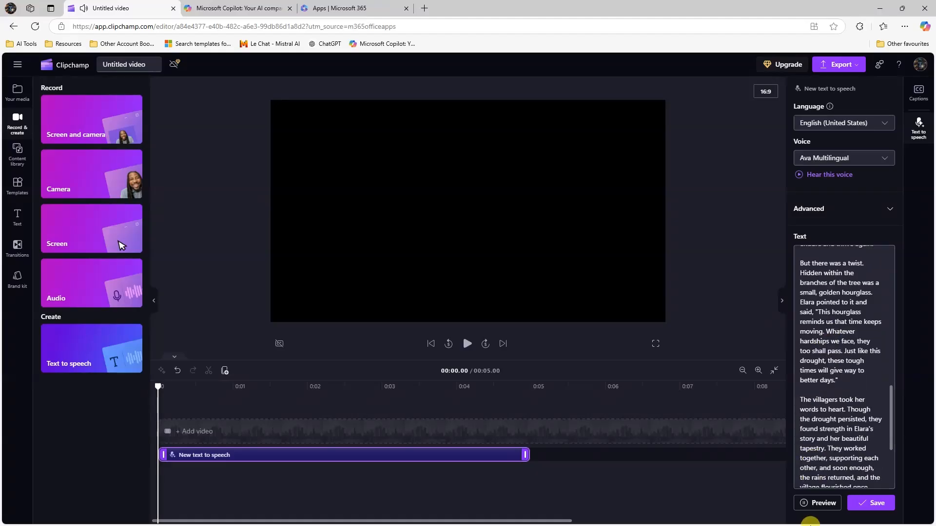
{"action": "scroll", "coordinate": [794, 376], "scroll_direction": "down", "scroll_amount": 3}
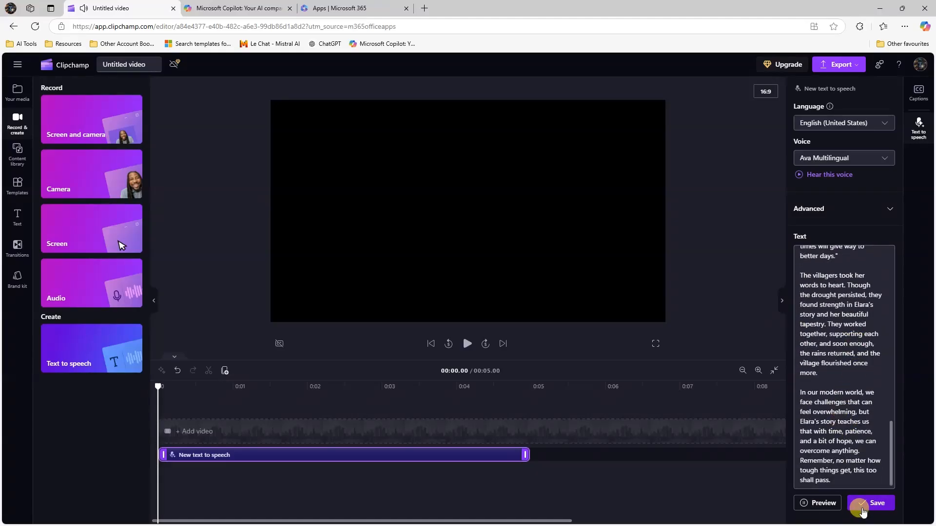
- Stop the preview, save the text-to-speech narration, and dismiss the browser menu
{"action": "left_click", "coordinate": [804, 502]}
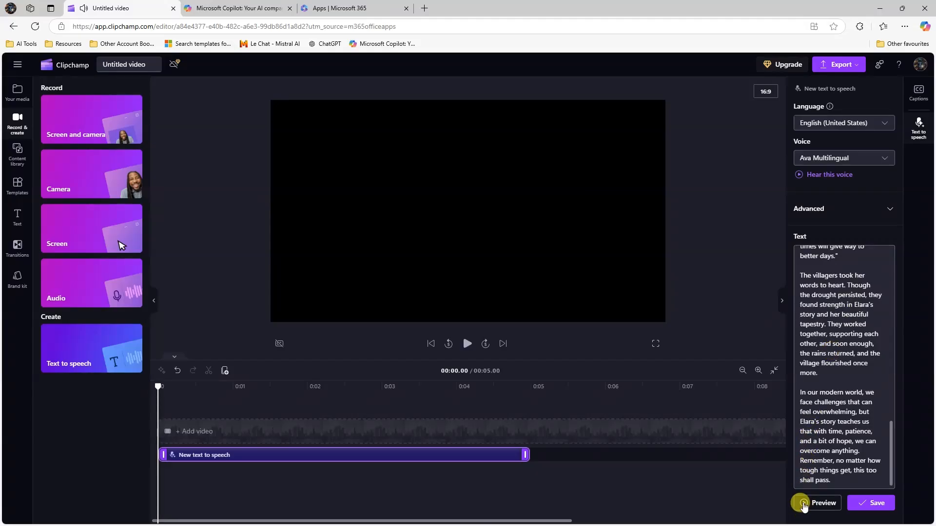
{"action": "left_click", "coordinate": [861, 506]}
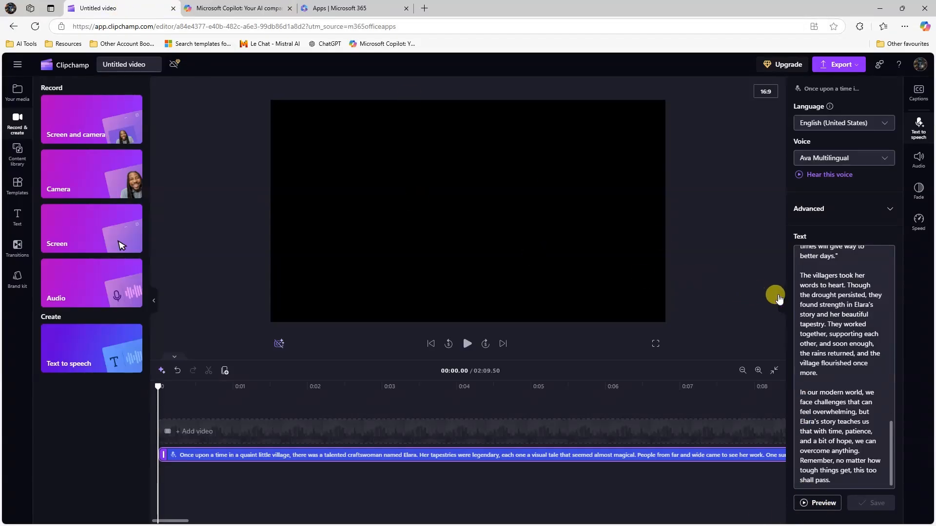
{"action": "left_click", "coordinate": [905, 27]}
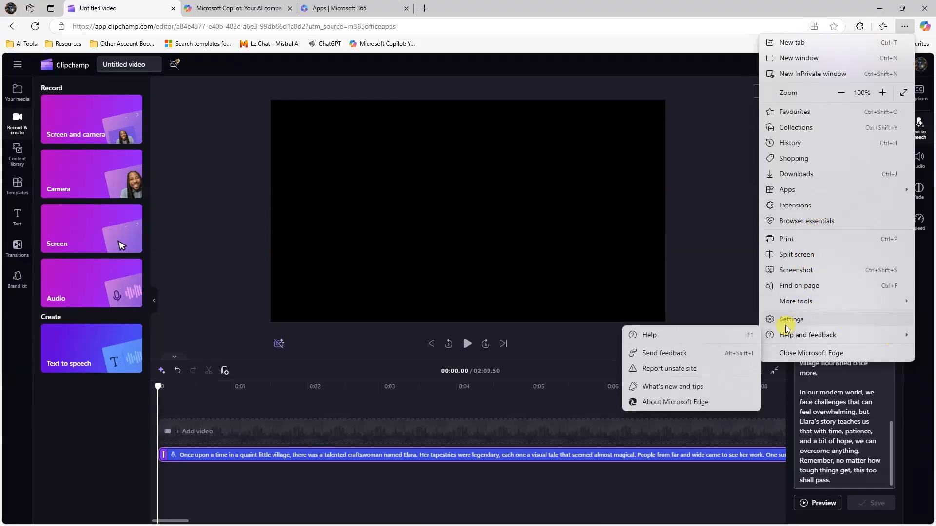
{"action": "left_click", "coordinate": [702, 508]}
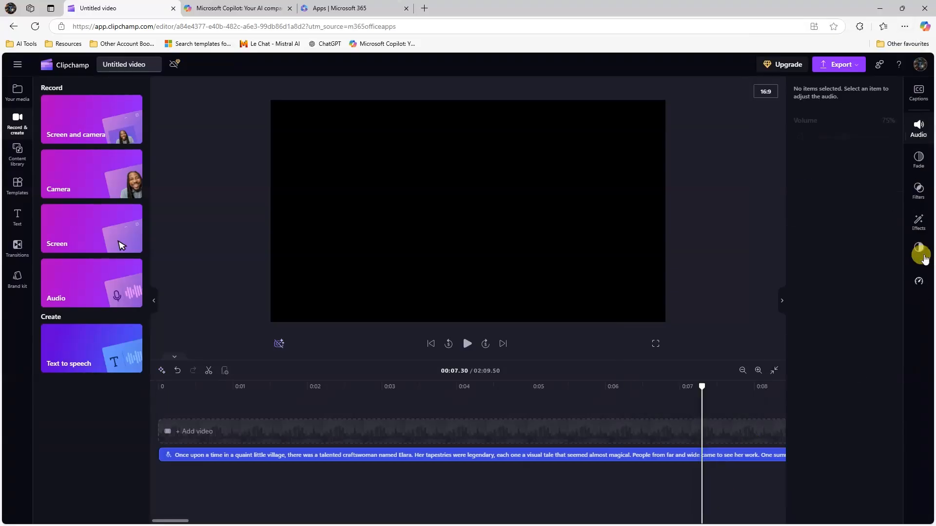
- Hide the properties panel and zoom the timeline out as far as possible
{"action": "left_click", "coordinate": [781, 301]}
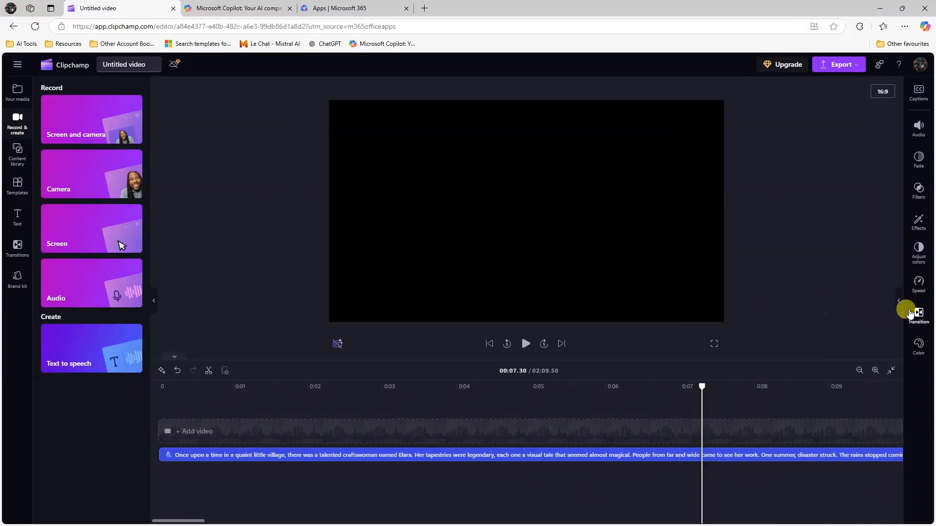
{"action": "left_click", "coordinate": [859, 371]}
{"action": "left_click", "coordinate": [859, 372]}
{"action": "left_click", "coordinate": [859, 371]}
{"action": "left_click", "coordinate": [859, 372]}
{"action": "left_click", "coordinate": [859, 371]}
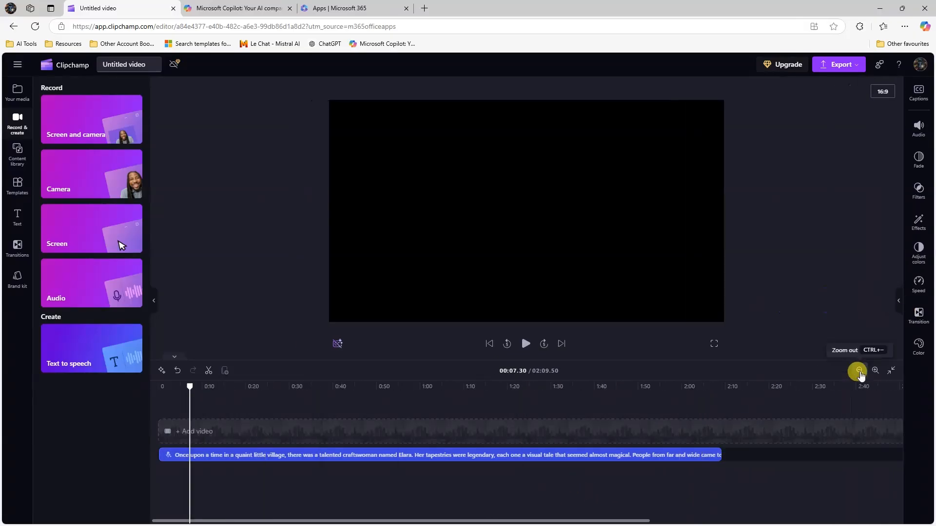
{"action": "left_click", "coordinate": [859, 371]}
- Select the narration clip, move the playhead near 2:00, then back to the start
{"action": "left_click", "coordinate": [520, 455]}
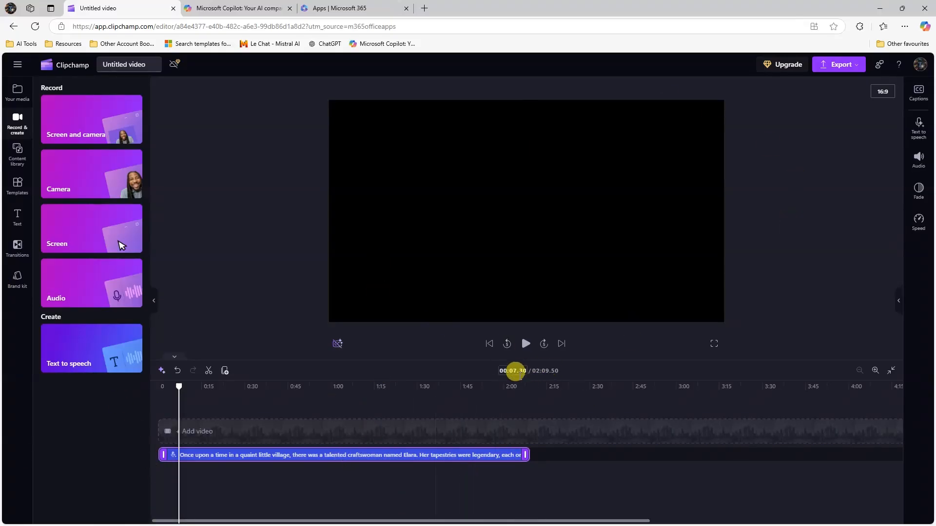
{"action": "left_click", "coordinate": [505, 387]}
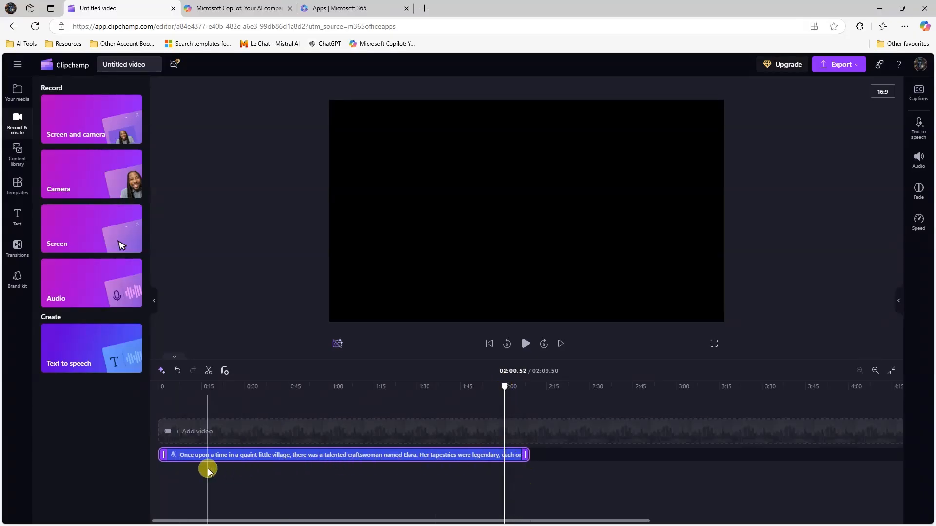
{"action": "left_click", "coordinate": [490, 344]}
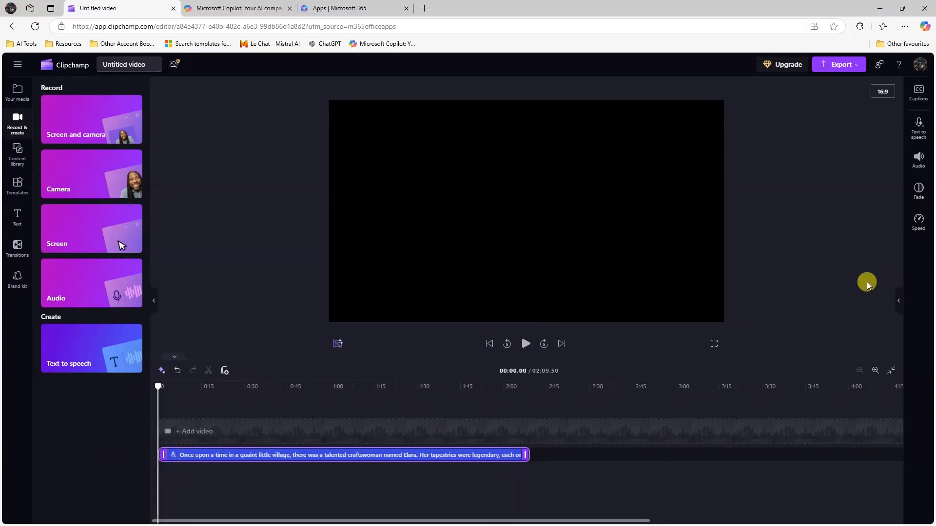
- Set the narration clip's speed slider to 1.1x after briefly trying 1.4x
{"action": "left_click", "coordinate": [919, 126]}
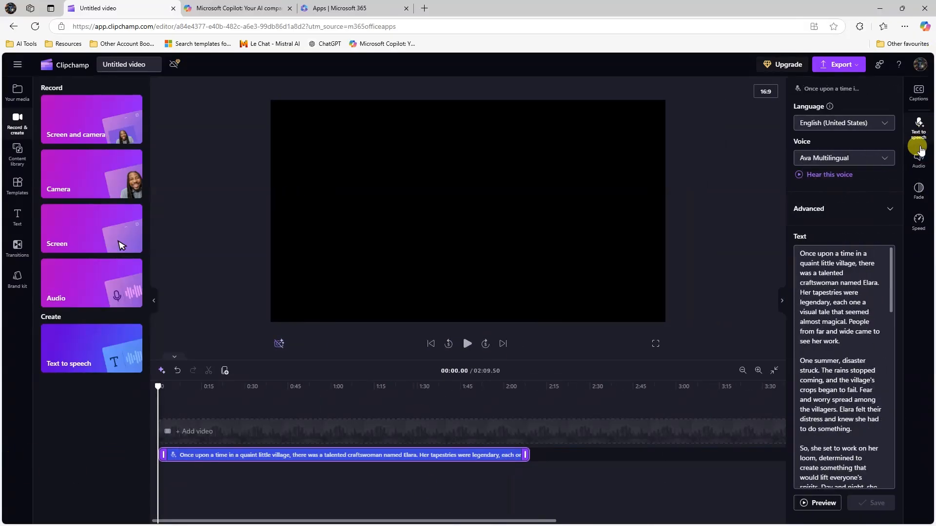
{"action": "left_click", "coordinate": [919, 191]}
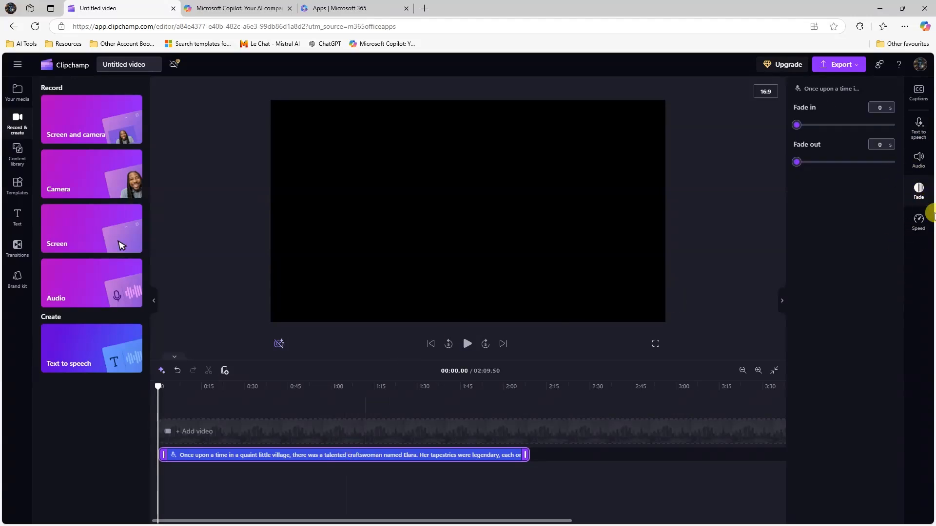
{"action": "left_click", "coordinate": [919, 220]}
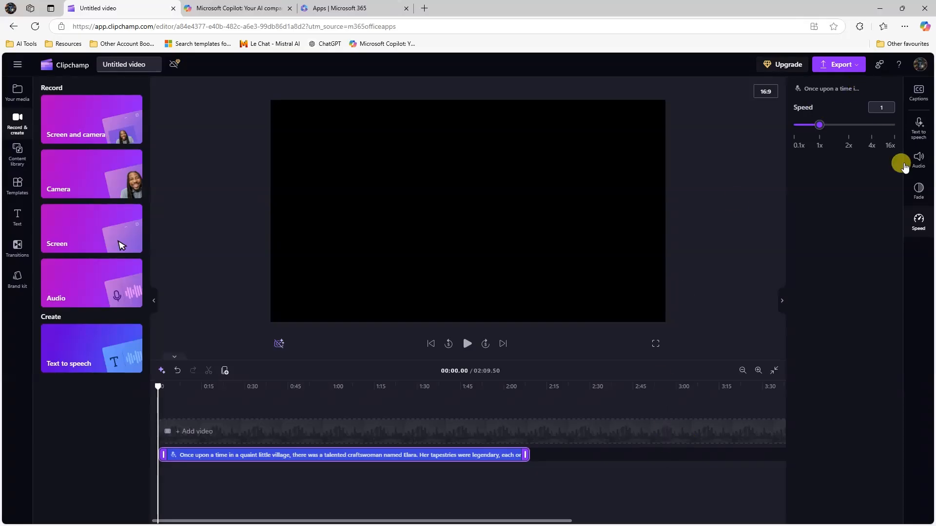
{"action": "left_click", "coordinate": [833, 131]}
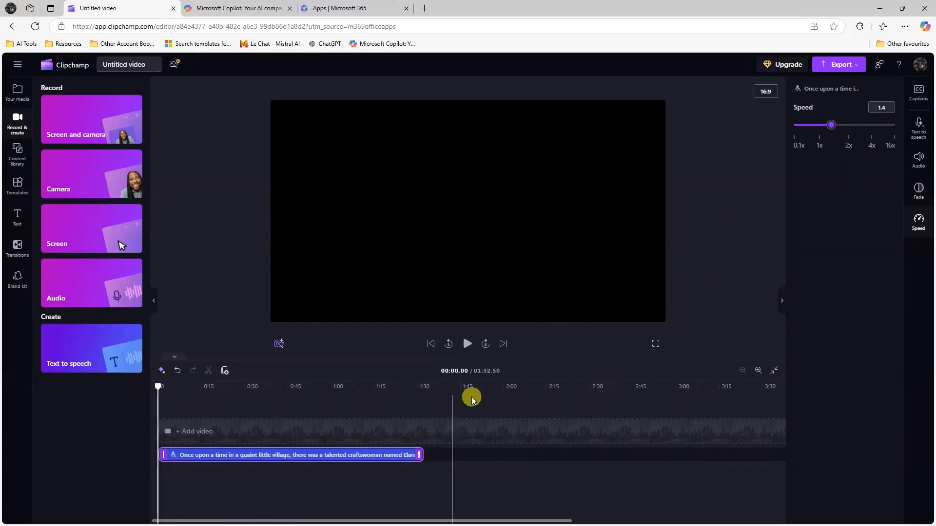
{"action": "left_click", "coordinate": [821, 128]}
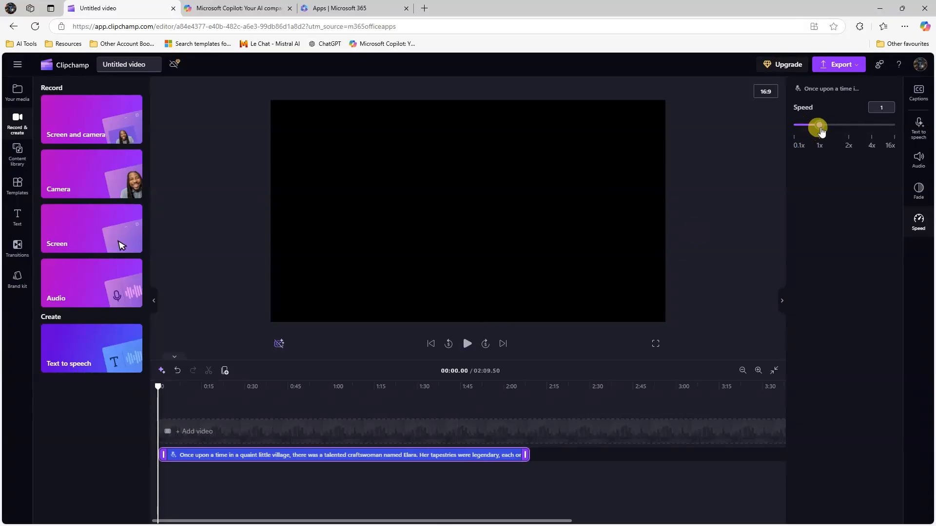
{"action": "left_click_drag", "start_coordinate": [820, 128], "coordinate": [823, 129]}
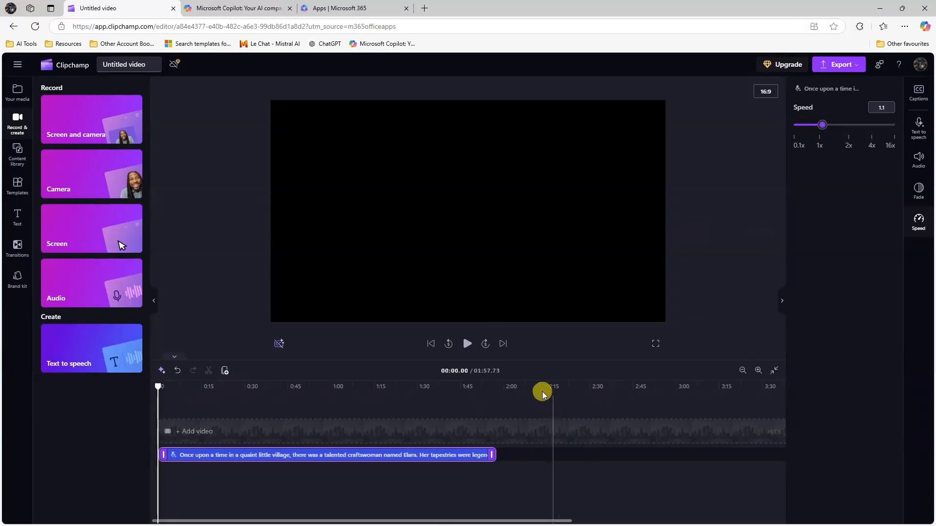
{"action": "left_click", "coordinate": [501, 389]}
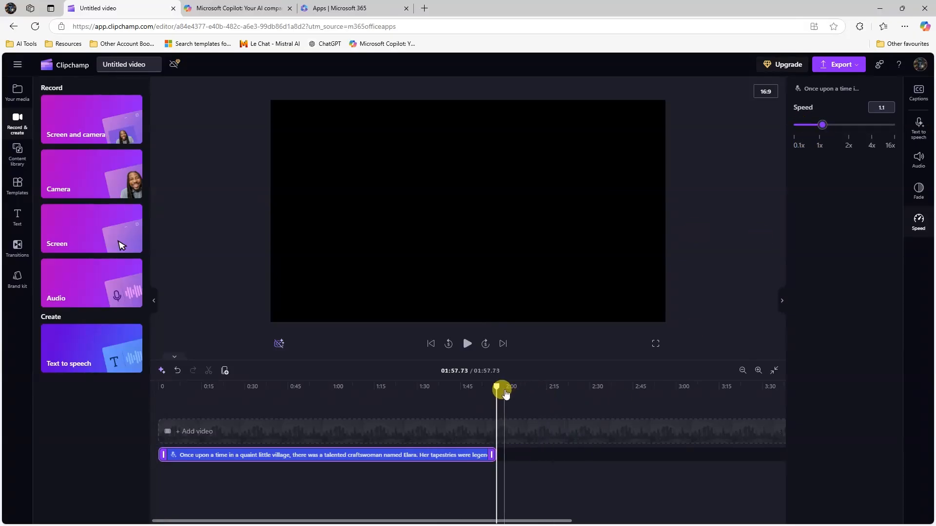
- Preview the 1.1x narration from the timeline start, pausing about 36 seconds in
{"action": "left_click", "coordinate": [430, 344]}
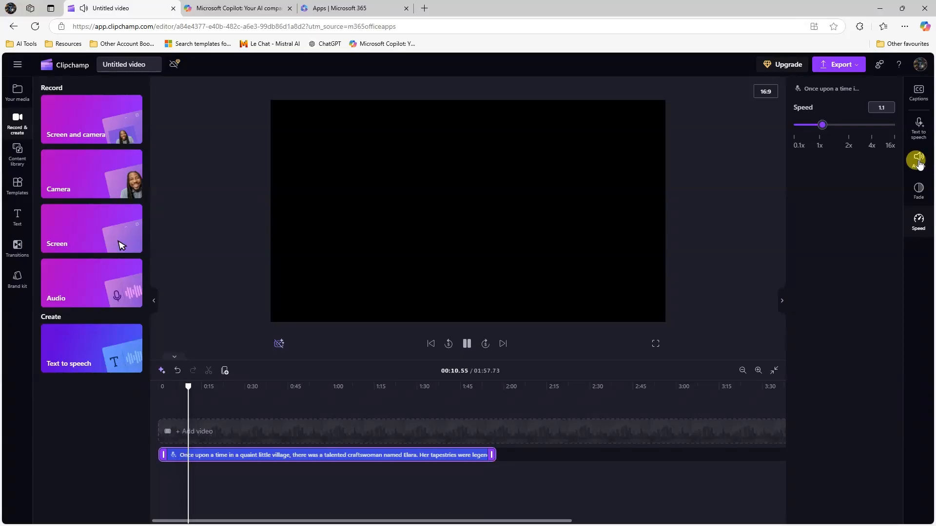
{"action": "left_click", "coordinate": [466, 344]}
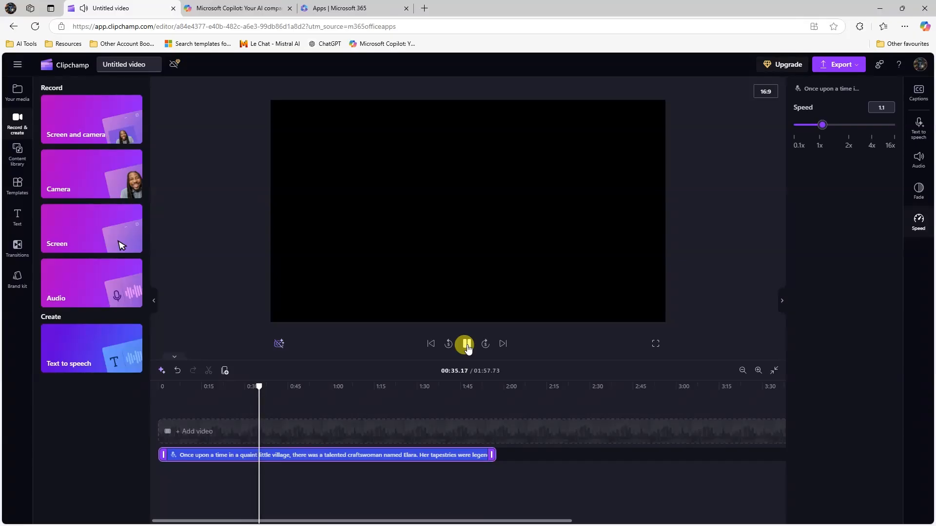
{"action": "left_click", "coordinate": [467, 344]}
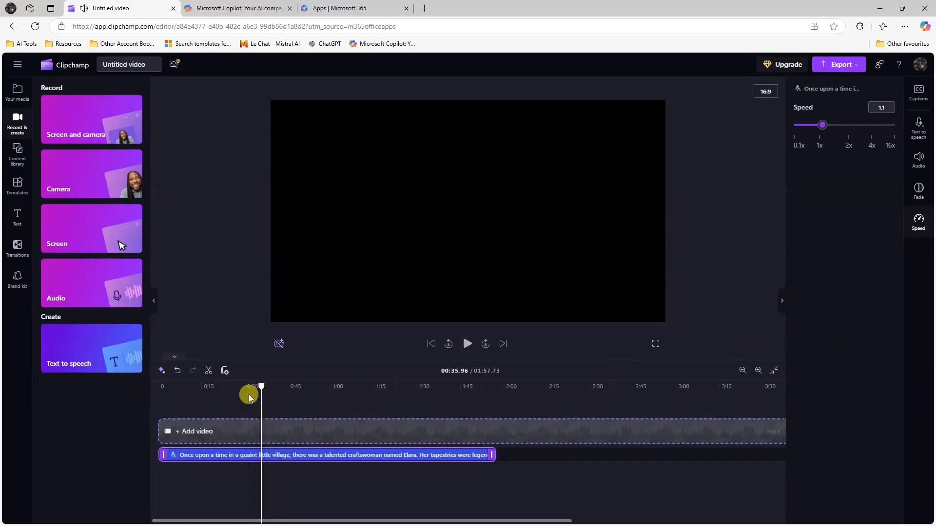
- Add a new text-to-speech clip and paste the parable as its script
{"action": "left_click_drag", "start_coordinate": [253, 386], "coordinate": [134, 392]}
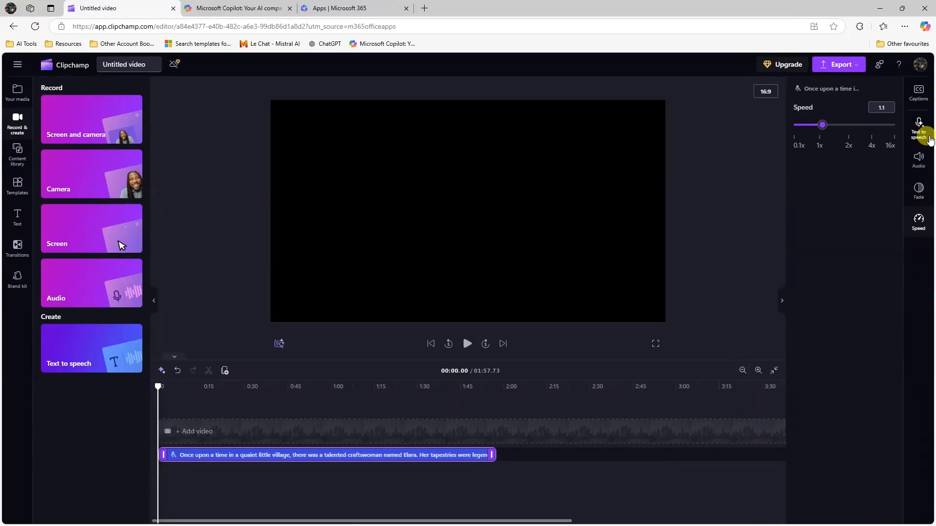
{"action": "left_click", "coordinate": [96, 364]}
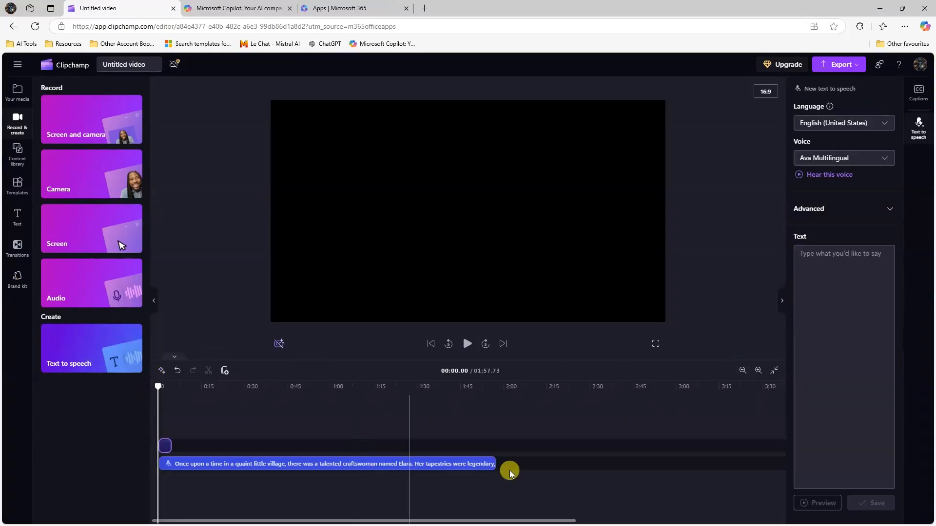
{"action": "left_click", "coordinate": [808, 283]}
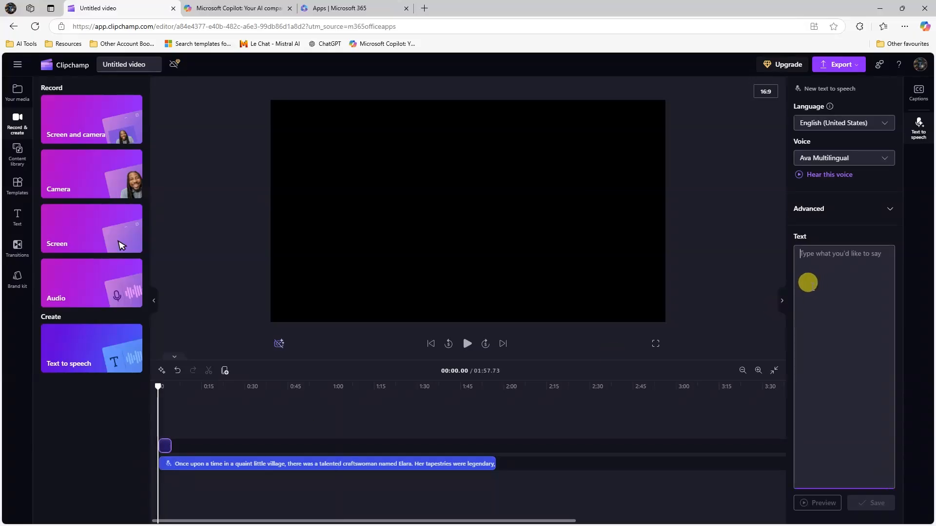
{"action": "key", "text": "ctrl+v"}
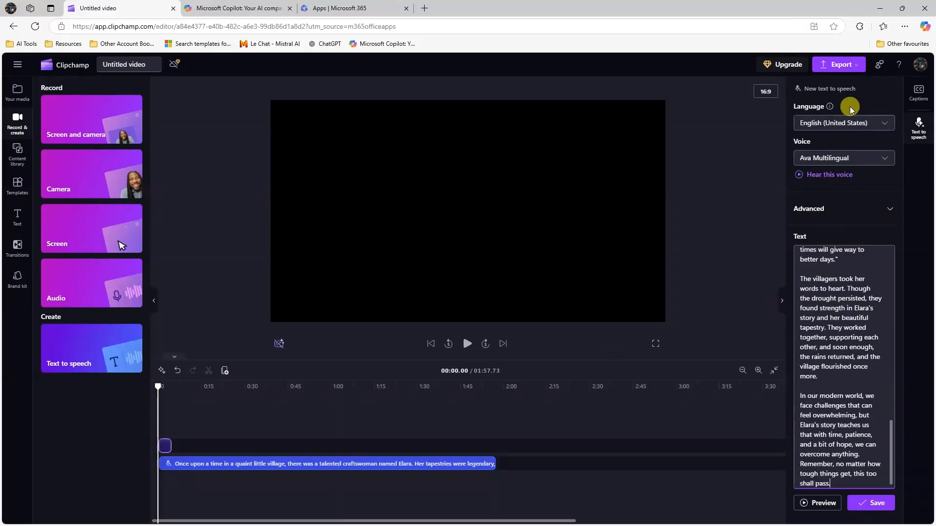
- Choose English (United Kingdom) as the narration language after sampling Afrikaans (South Africa)
{"action": "left_click", "coordinate": [874, 128]}
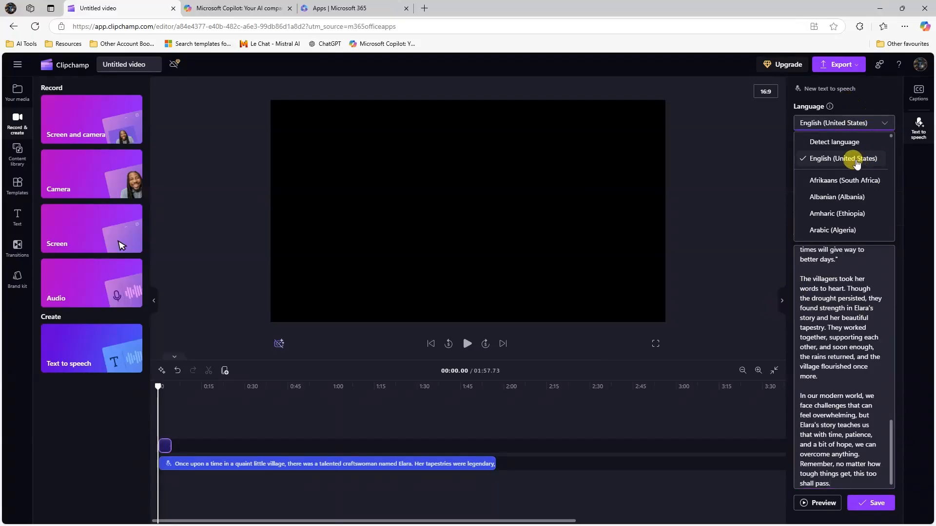
{"action": "left_click", "coordinate": [850, 187]}
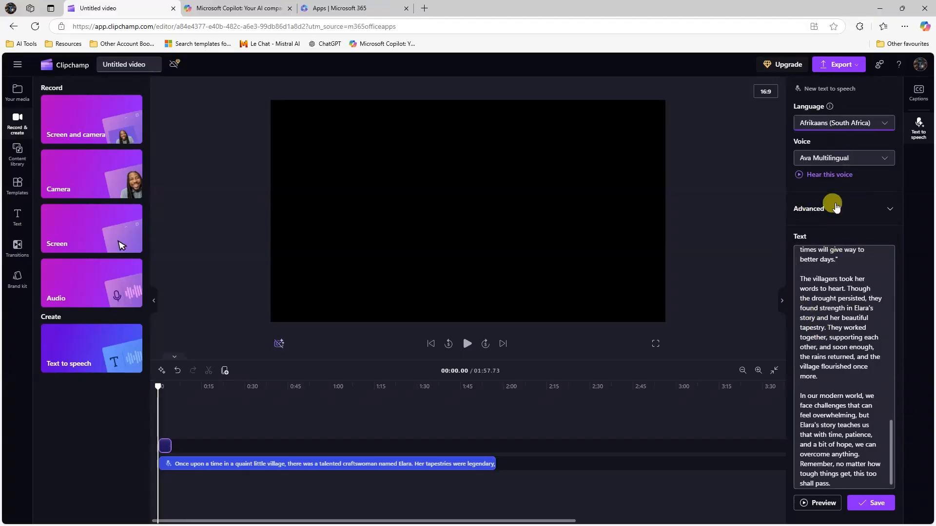
{"action": "left_click", "coordinate": [805, 174]}
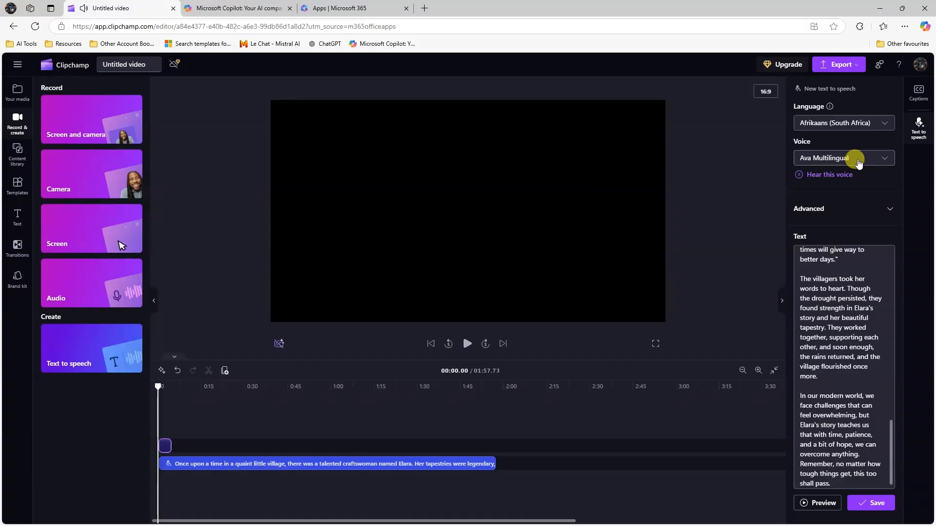
{"action": "left_click", "coordinate": [879, 128]}
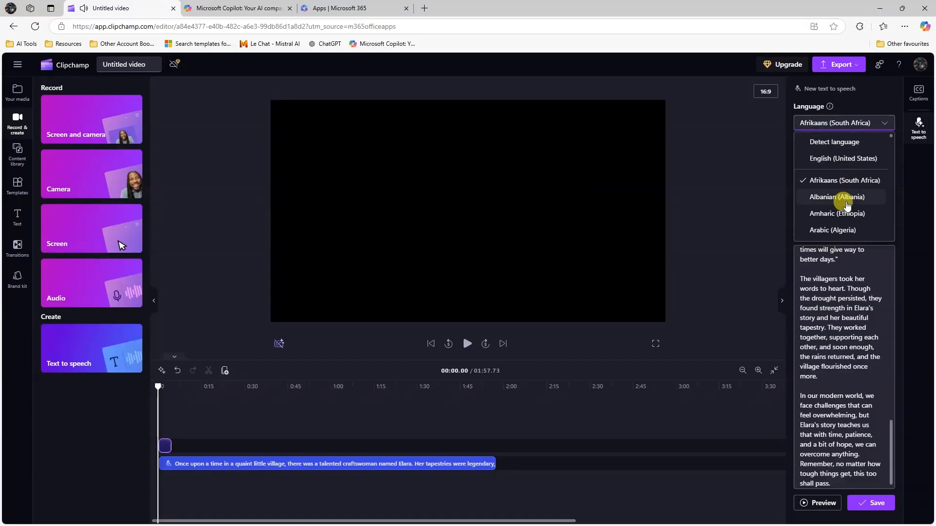
{"action": "scroll", "coordinate": [851, 209], "scroll_direction": "down", "scroll_amount": 3}
{"action": "scroll", "coordinate": [851, 151], "scroll_direction": "down", "scroll_amount": 4}
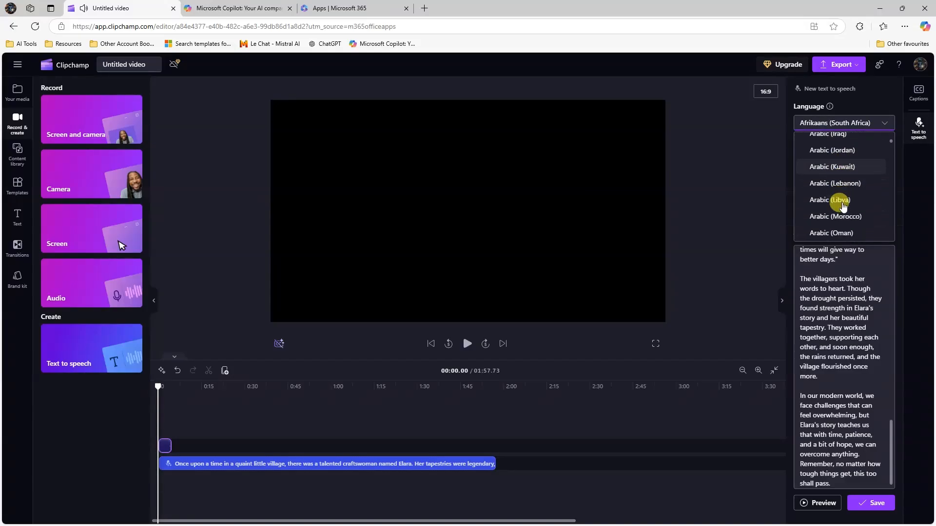
{"action": "scroll", "coordinate": [849, 195], "scroll_direction": "down", "scroll_amount": 2}
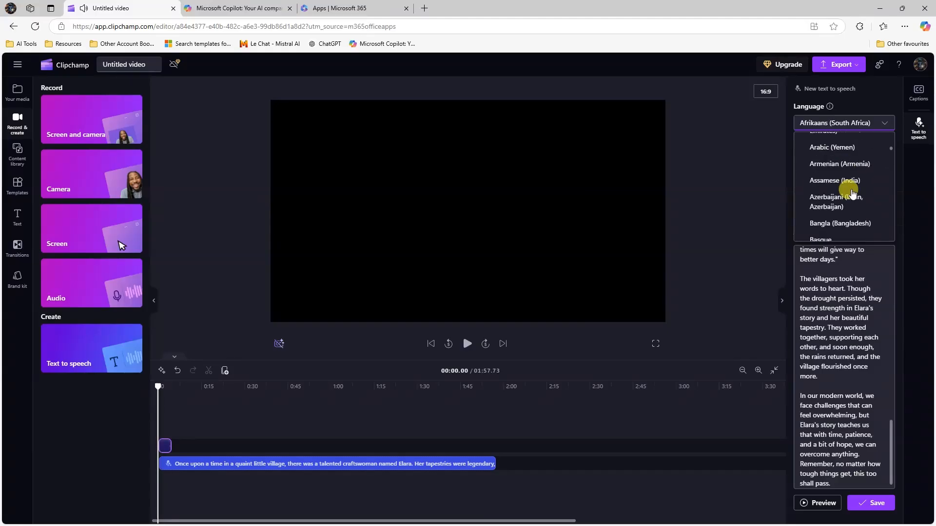
{"action": "scroll", "coordinate": [853, 197], "scroll_direction": "up", "scroll_amount": 3}
{"action": "scroll", "coordinate": [857, 200], "scroll_direction": "down", "scroll_amount": 12}
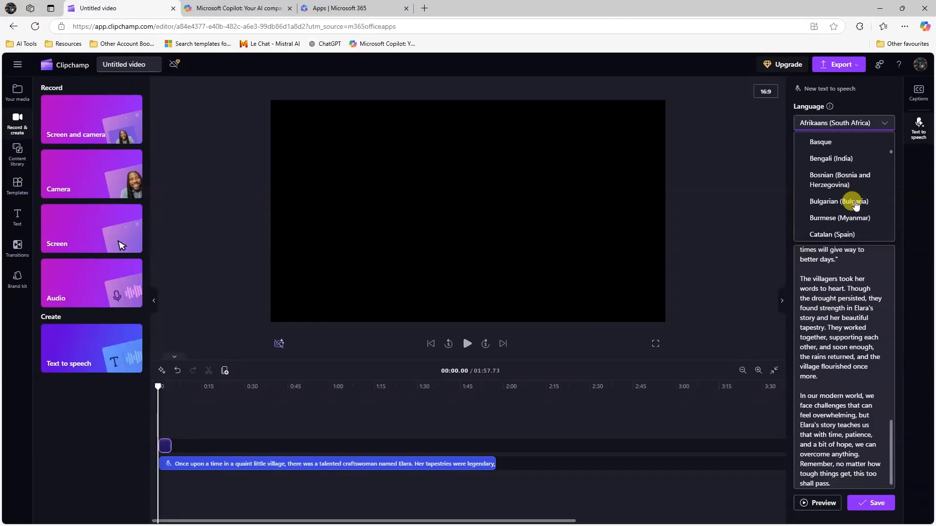
{"action": "scroll", "coordinate": [810, 213], "scroll_direction": "down", "scroll_amount": 3}
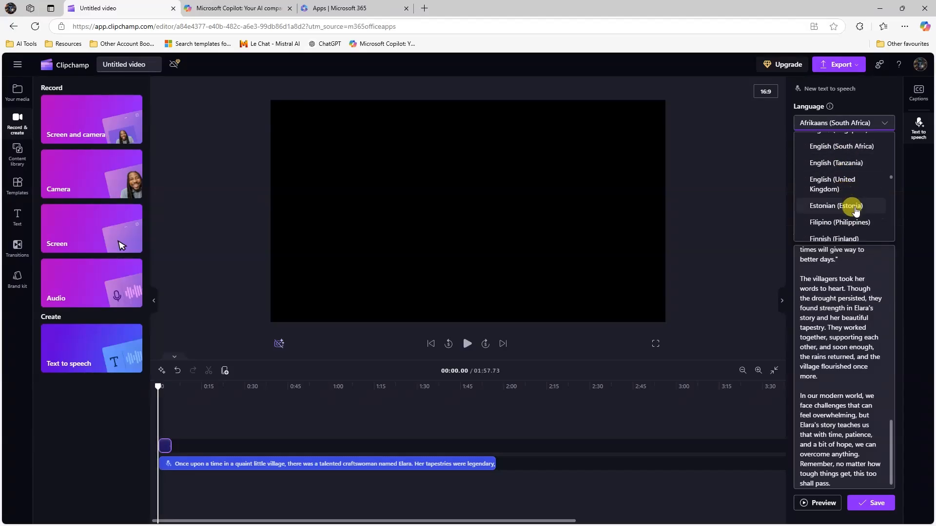
{"action": "left_click", "coordinate": [849, 185]}
- Browse the narration voice list for the British voice Abbi
{"action": "left_click", "coordinate": [819, 161]}
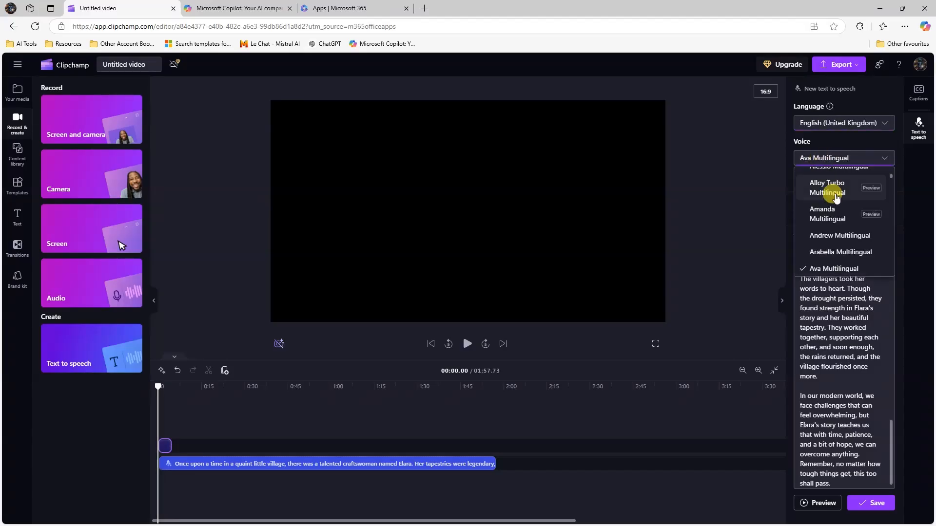
{"action": "scroll", "coordinate": [836, 195], "scroll_direction": "down", "scroll_amount": 3}
{"action": "scroll", "coordinate": [844, 217], "scroll_direction": "down", "scroll_amount": 10}
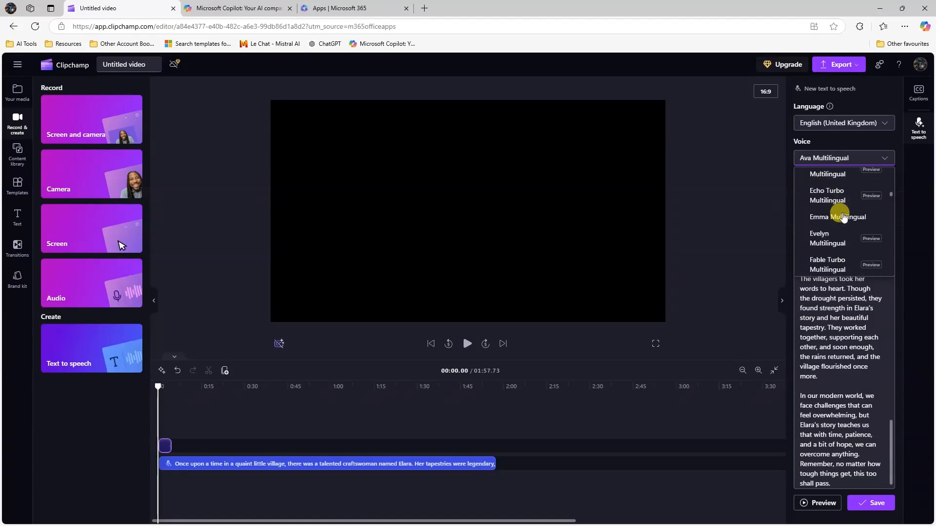
{"action": "scroll", "coordinate": [844, 228], "scroll_direction": "down", "scroll_amount": 8}
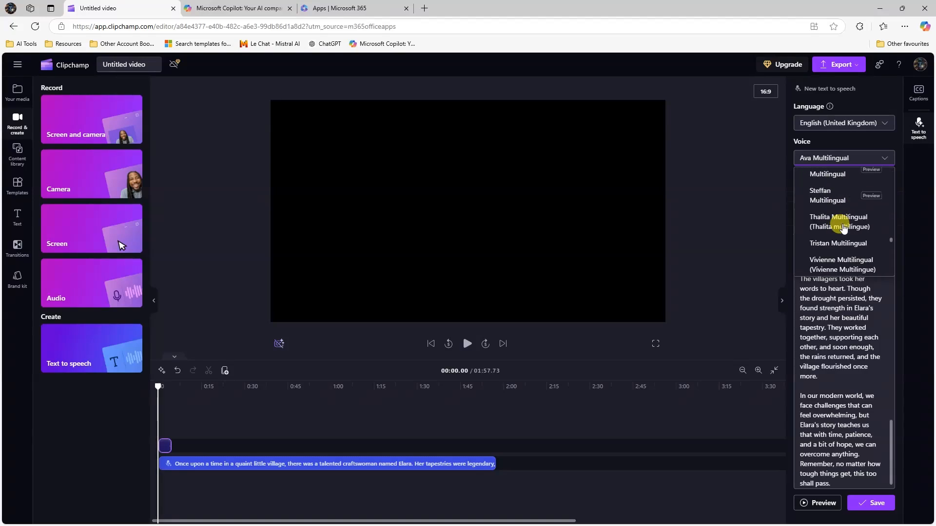
{"action": "scroll", "coordinate": [844, 227], "scroll_direction": "down", "scroll_amount": 5}
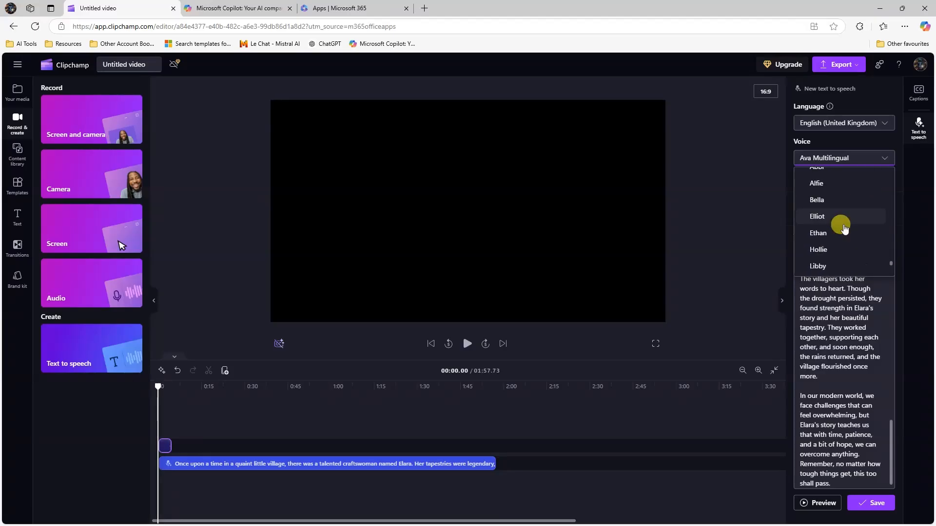
{"action": "scroll", "coordinate": [836, 224], "scroll_direction": "up", "scroll_amount": 3}
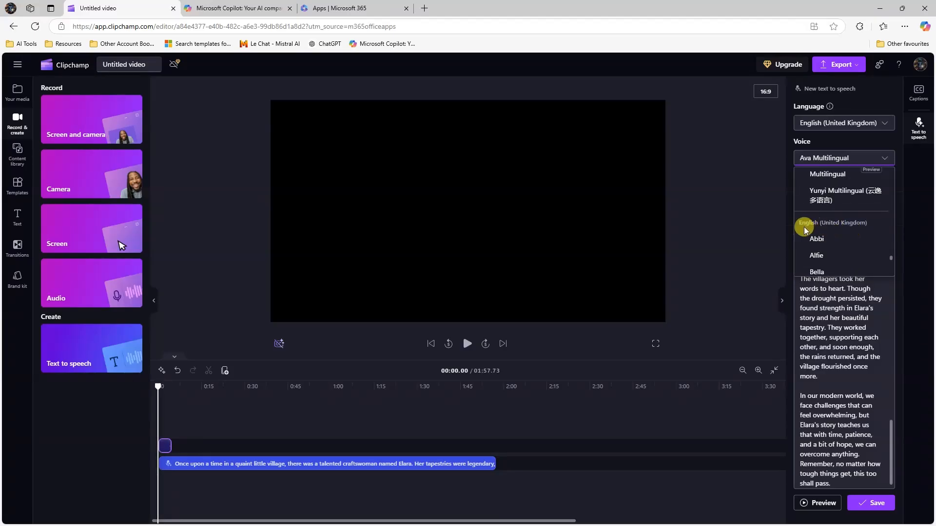
{"action": "scroll", "coordinate": [858, 214], "scroll_direction": "up", "scroll_amount": 5}
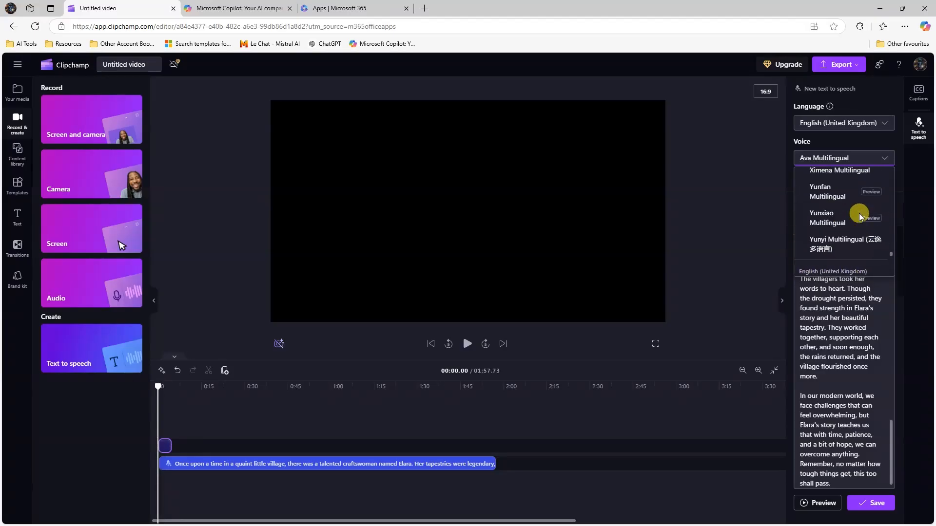
{"action": "scroll", "coordinate": [857, 208], "scroll_direction": "up", "scroll_amount": 6}
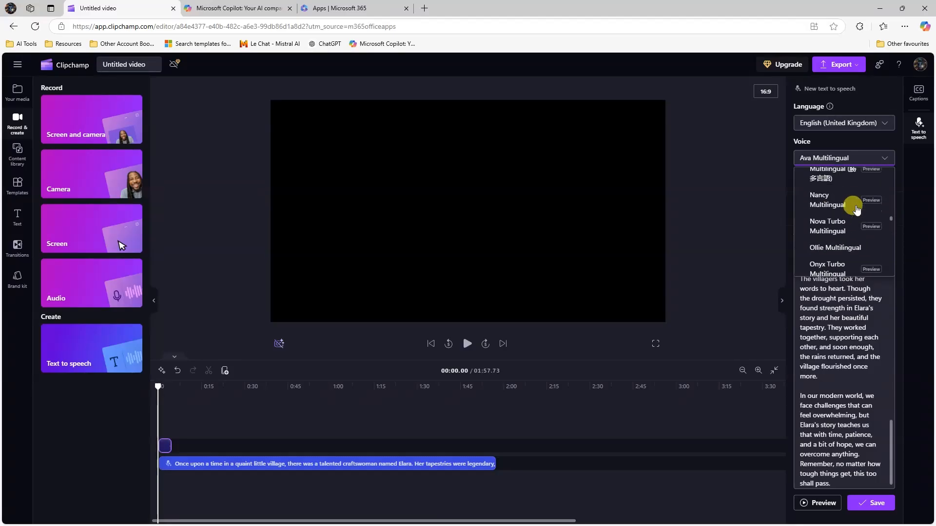
{"action": "scroll", "coordinate": [844, 231], "scroll_direction": "up", "scroll_amount": 2}
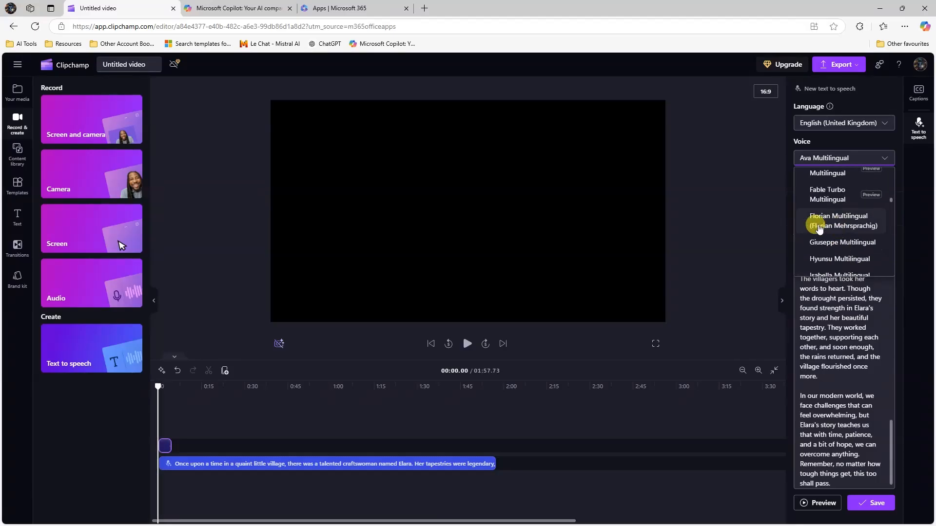
{"action": "scroll", "coordinate": [839, 215], "scroll_direction": "up", "scroll_amount": 3}
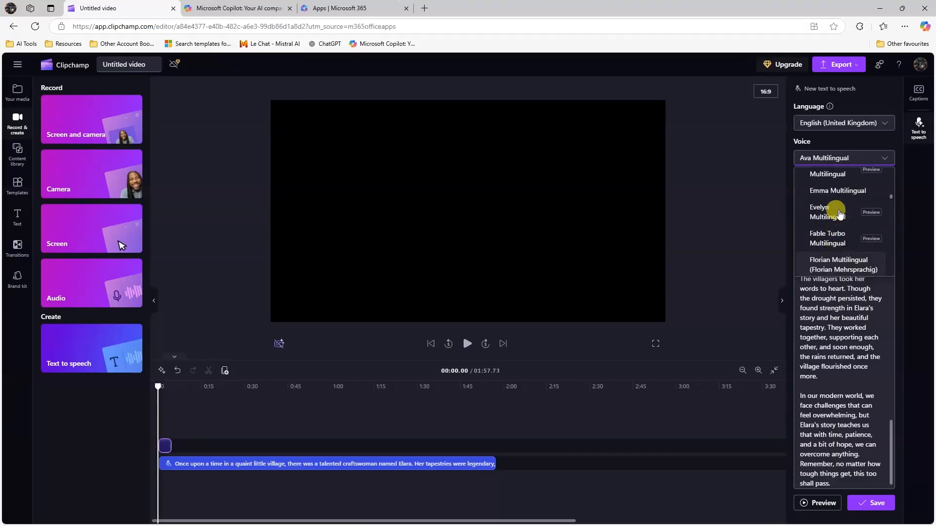
{"action": "scroll", "coordinate": [840, 215], "scroll_direction": "down", "scroll_amount": 10}
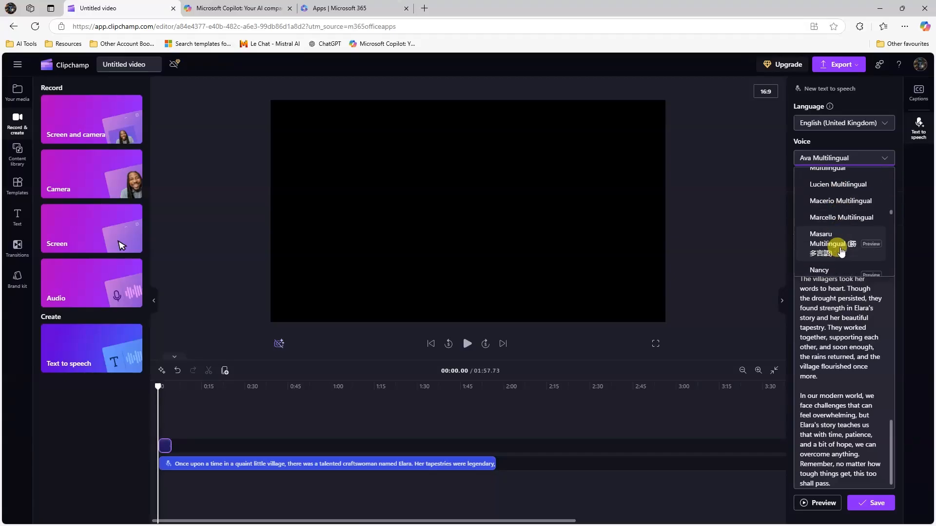
{"action": "scroll", "coordinate": [840, 250], "scroll_direction": "down", "scroll_amount": 5}
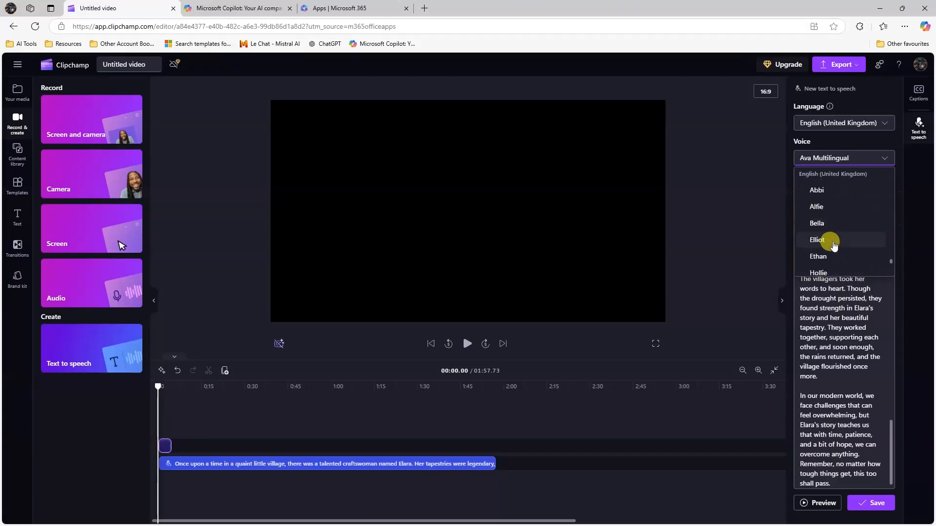
{"action": "scroll", "coordinate": [839, 229], "scroll_direction": "up", "scroll_amount": 1}
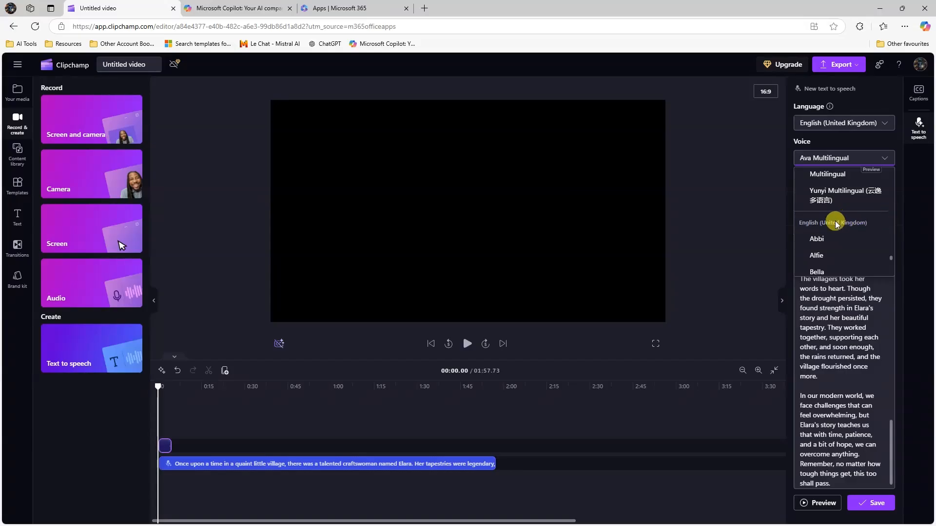
{"action": "scroll", "coordinate": [836, 224], "scroll_direction": "up", "scroll_amount": 15}
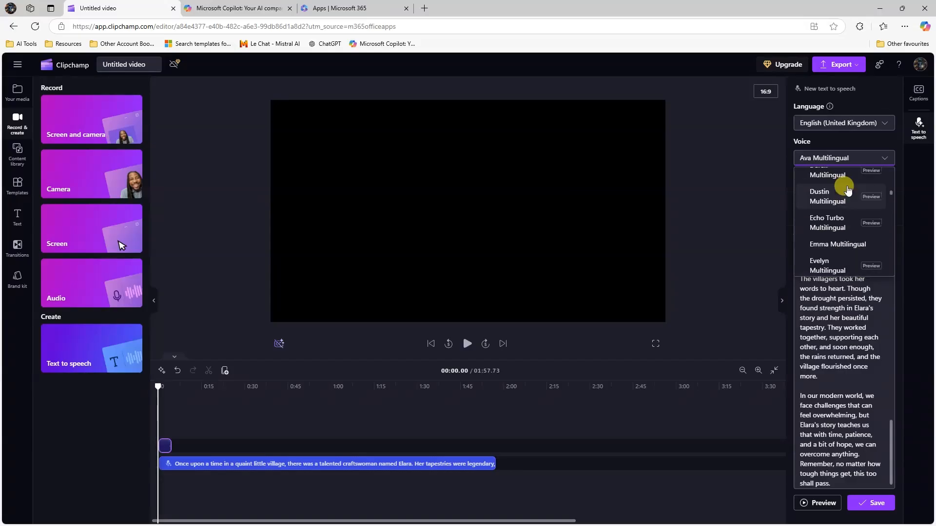
{"action": "scroll", "coordinate": [849, 191], "scroll_direction": "up", "scroll_amount": 5}
{"action": "scroll", "coordinate": [853, 205], "scroll_direction": "down", "scroll_amount": 6}
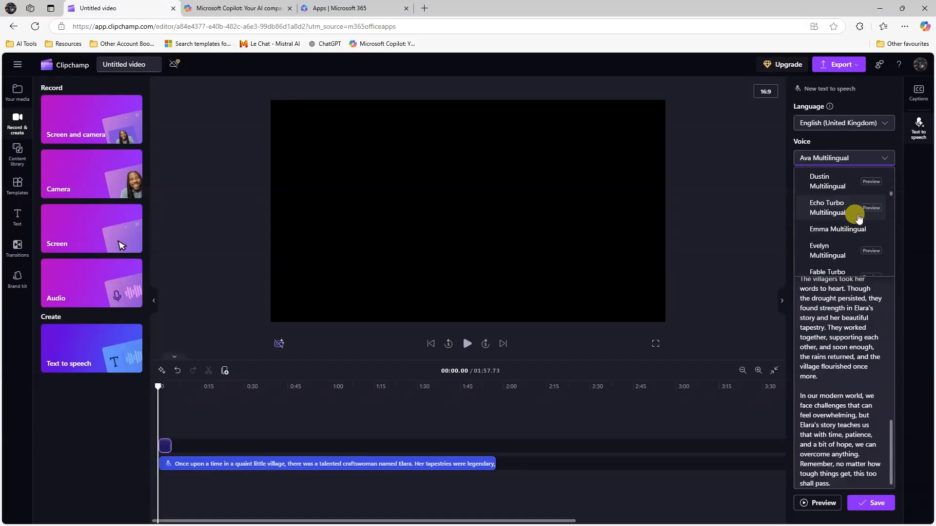
{"action": "scroll", "coordinate": [839, 205], "scroll_direction": "up", "scroll_amount": 5}
{"action": "scroll", "coordinate": [829, 220], "scroll_direction": "down", "scroll_amount": 20}
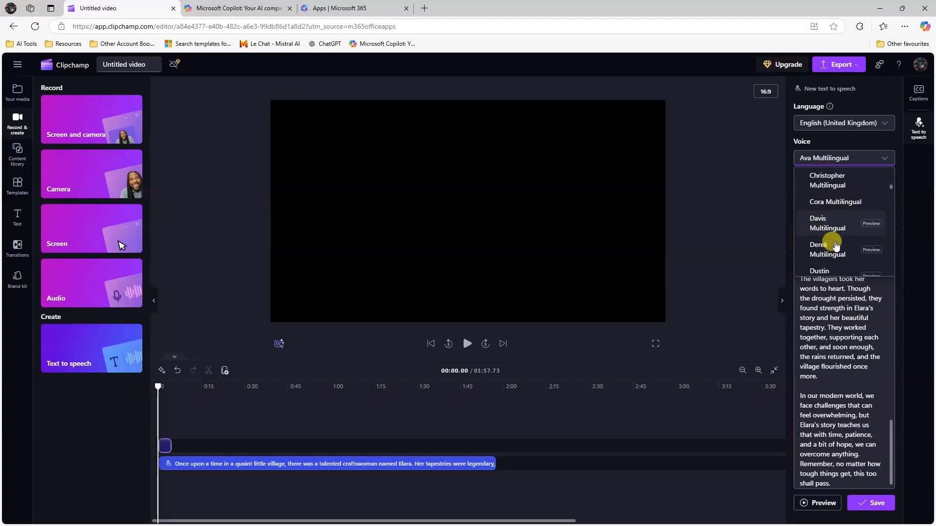
{"action": "scroll", "coordinate": [835, 244], "scroll_direction": "down", "scroll_amount": 6}
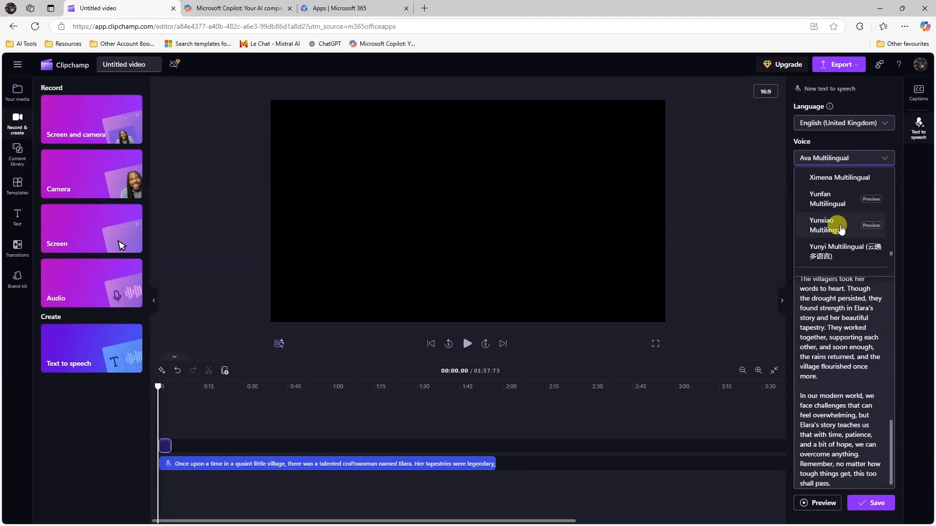
- Pick Abbi, then try English (Tanzania) and check its available voices
{"action": "left_click", "coordinate": [817, 197]}
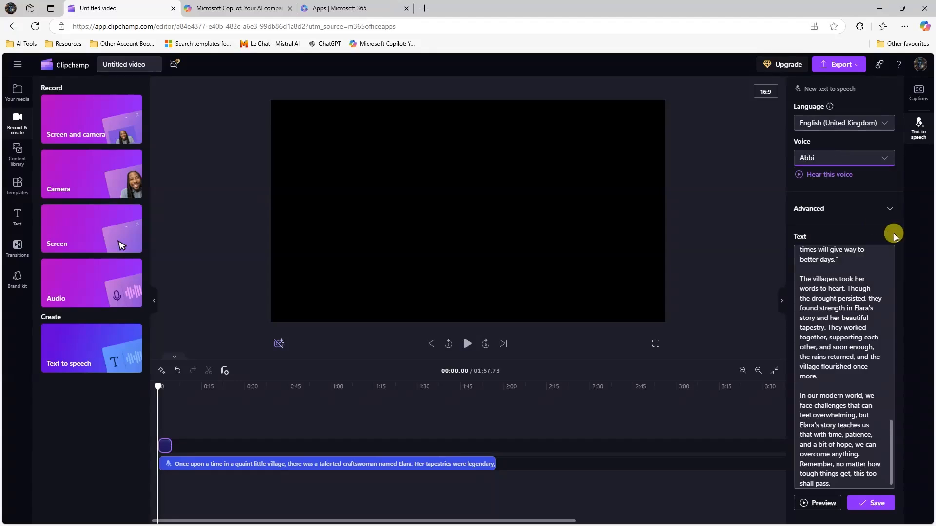
{"action": "left_click", "coordinate": [846, 126]}
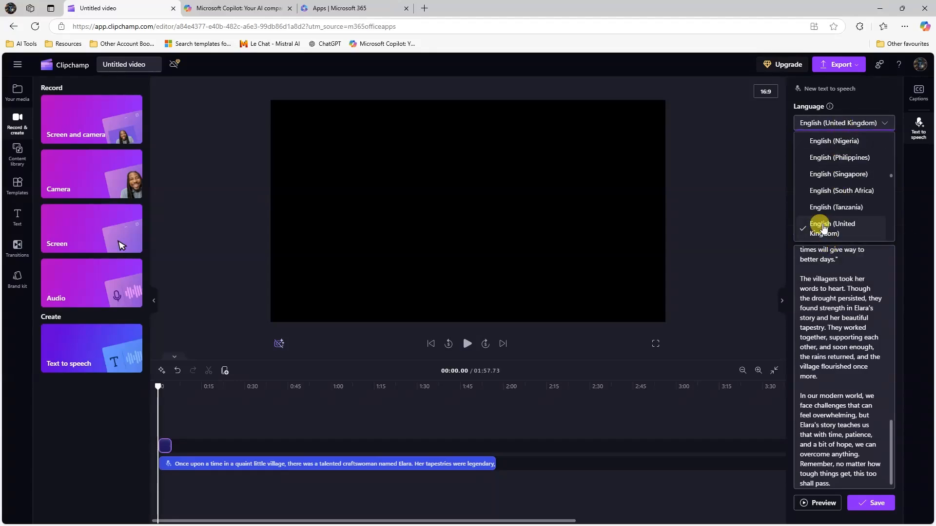
{"action": "left_click", "coordinate": [824, 208]}
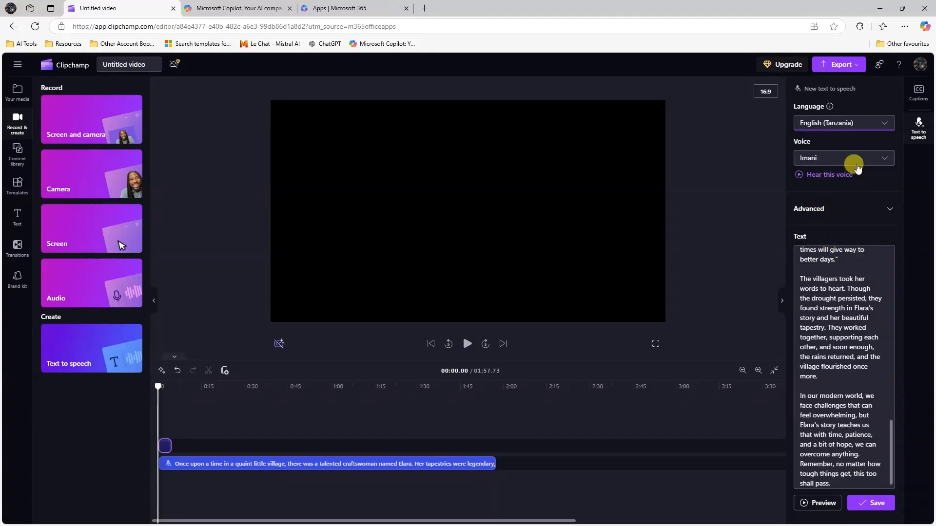
{"action": "left_click", "coordinate": [810, 159]}
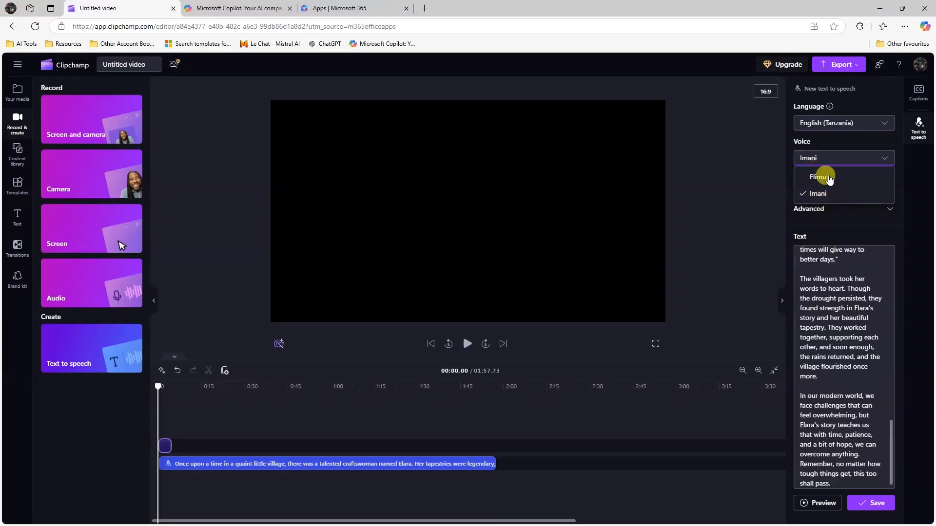
- Set the narration language to English (United States)
{"action": "left_click", "coordinate": [858, 125]}
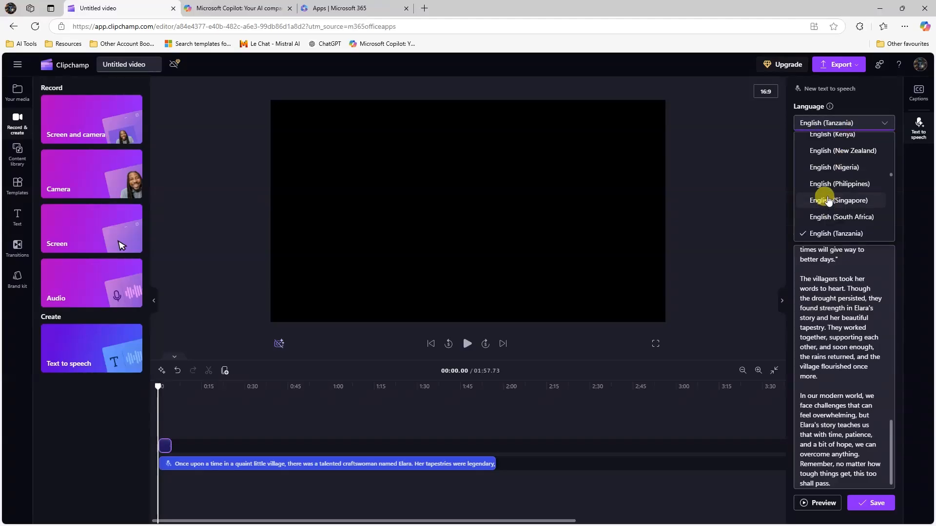
{"action": "scroll", "coordinate": [830, 197], "scroll_direction": "up", "scroll_amount": 10}
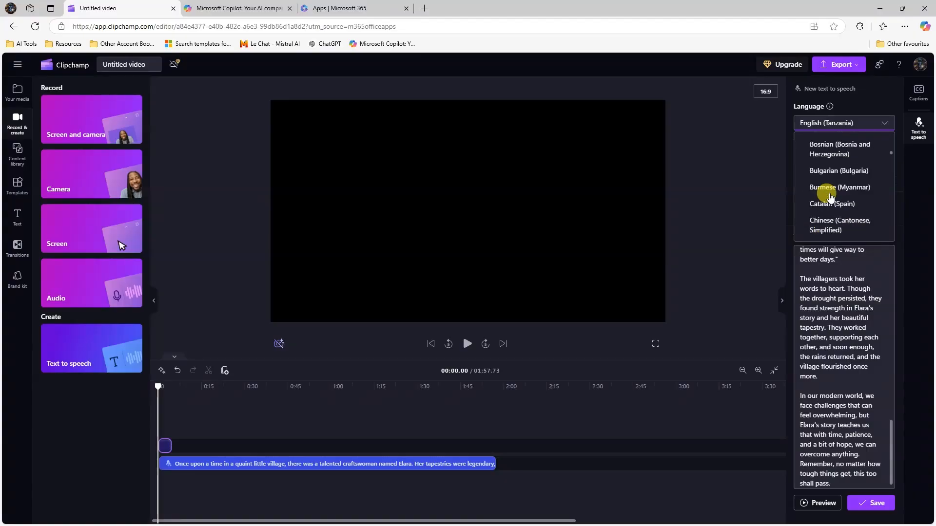
{"action": "scroll", "coordinate": [831, 197], "scroll_direction": "up", "scroll_amount": 5}
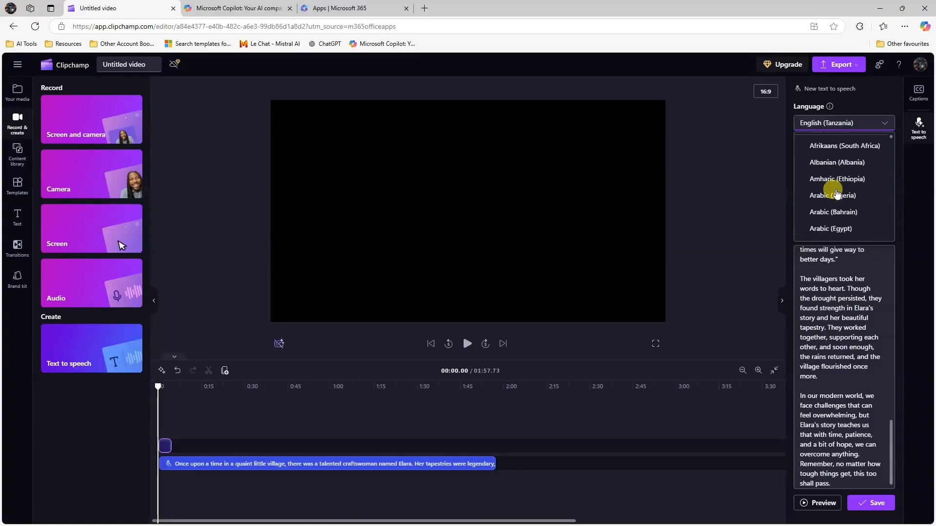
{"action": "scroll", "coordinate": [837, 195], "scroll_direction": "up", "scroll_amount": 2}
{"action": "left_click", "coordinate": [832, 155]}
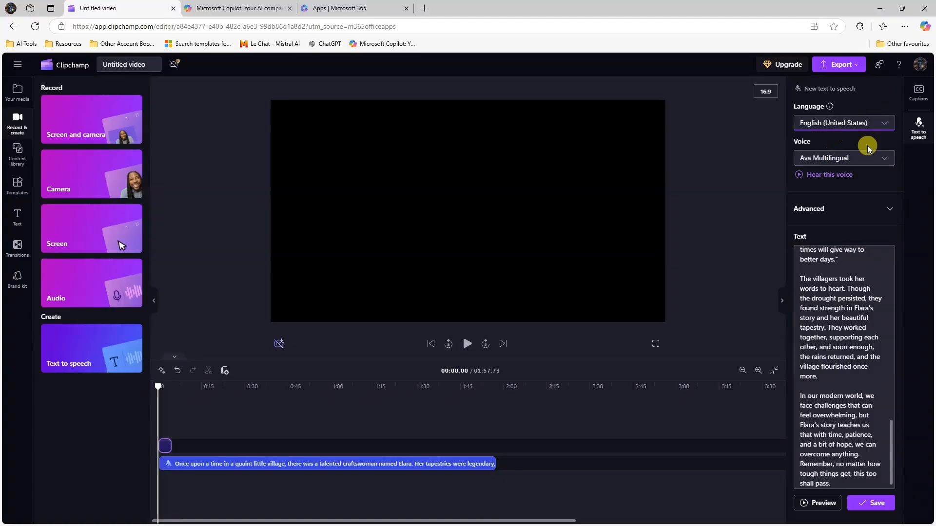
- Choose the plain Ava voice from the English (United States) voices
{"action": "left_click", "coordinate": [837, 161]}
{"action": "scroll", "coordinate": [852, 215], "scroll_direction": "down", "scroll_amount": 10}
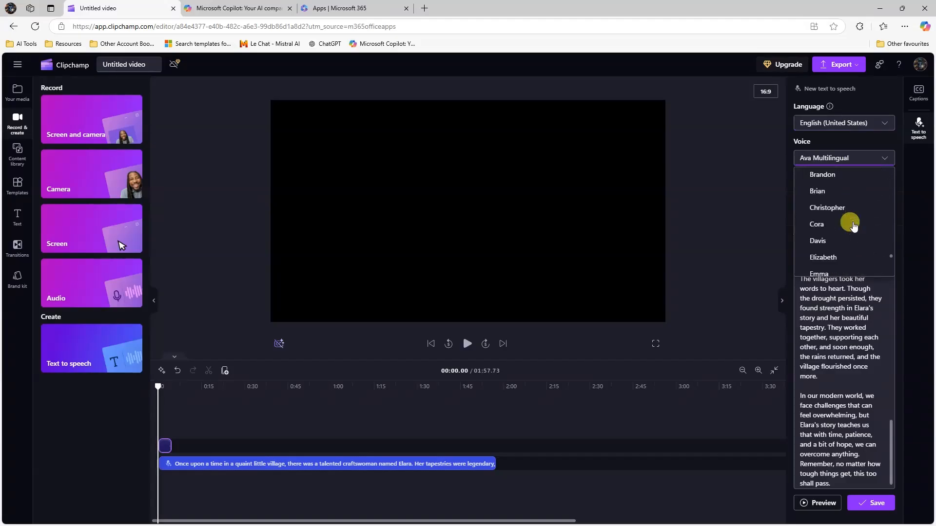
{"action": "scroll", "coordinate": [853, 226], "scroll_direction": "up", "scroll_amount": 10}
{"action": "scroll", "coordinate": [837, 234], "scroll_direction": "down", "scroll_amount": 3}
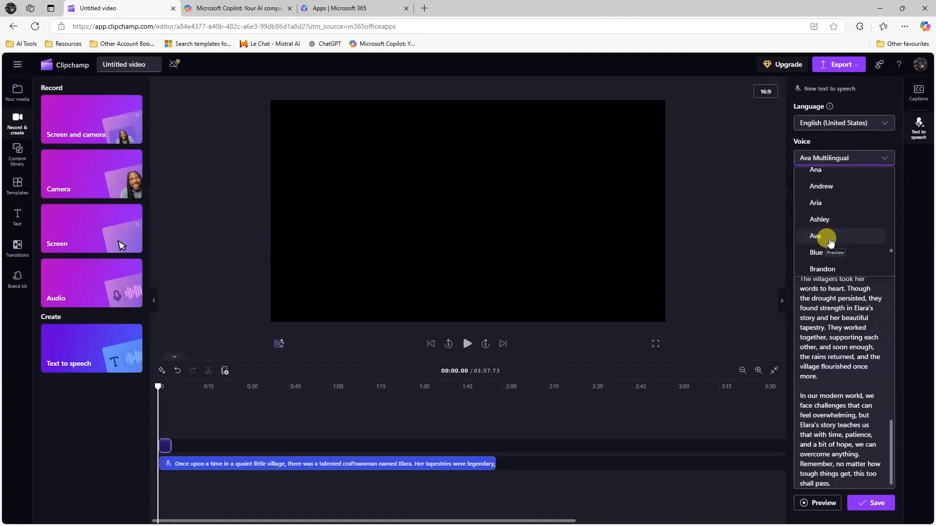
{"action": "scroll", "coordinate": [838, 210], "scroll_direction": "up", "scroll_amount": 5}
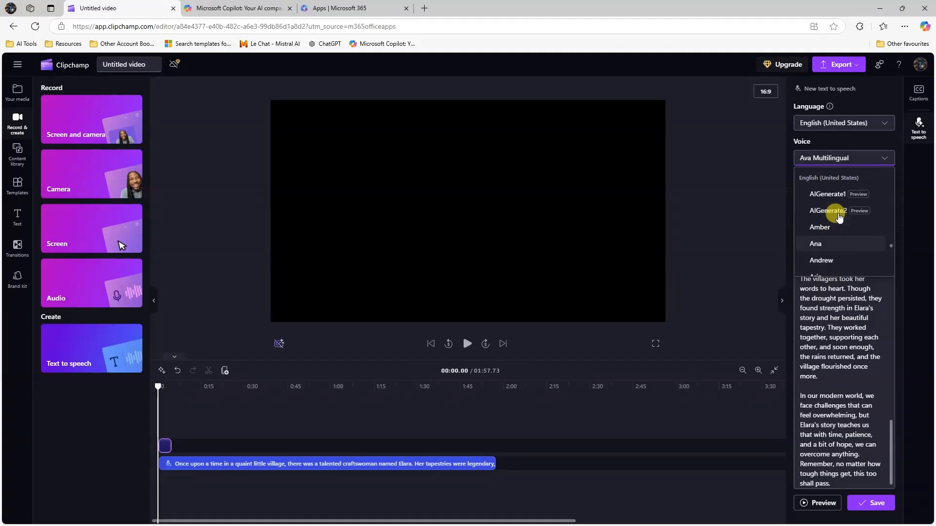
{"action": "scroll", "coordinate": [842, 253], "scroll_direction": "down", "scroll_amount": 3}
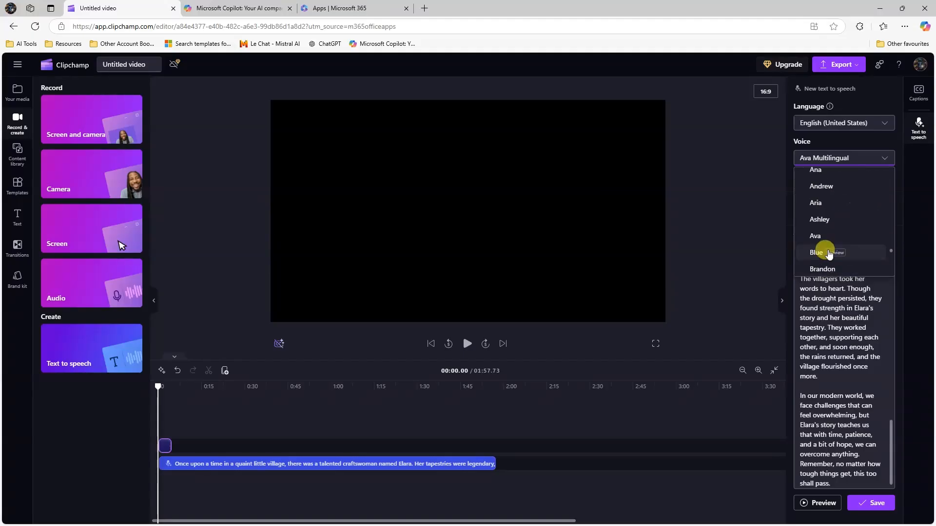
{"action": "left_click", "coordinate": [826, 240]}
- Switch the narration voice to Ava Multilingual
{"action": "left_click", "coordinate": [848, 166]}
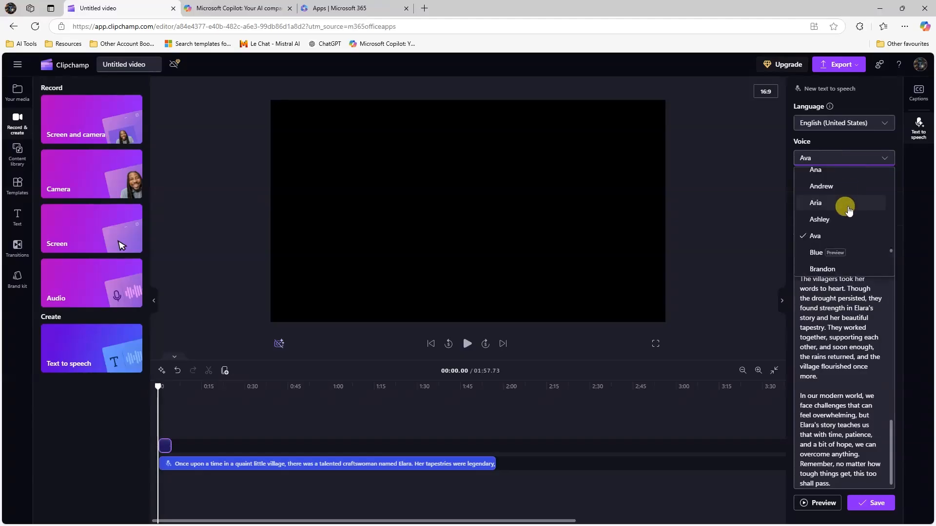
{"action": "scroll", "coordinate": [837, 209], "scroll_direction": "up", "scroll_amount": 10}
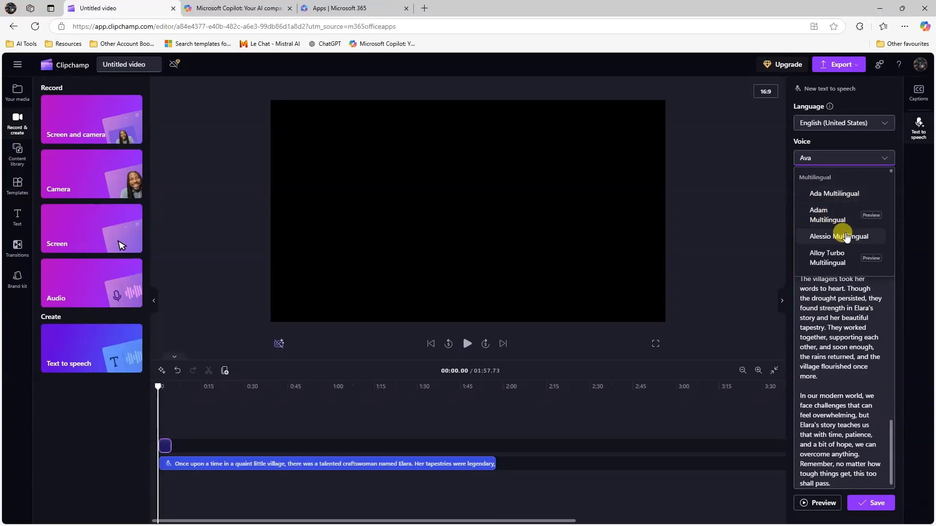
{"action": "scroll", "coordinate": [823, 215], "scroll_direction": "down", "scroll_amount": 3}
{"action": "scroll", "coordinate": [834, 230], "scroll_direction": "up", "scroll_amount": 1}
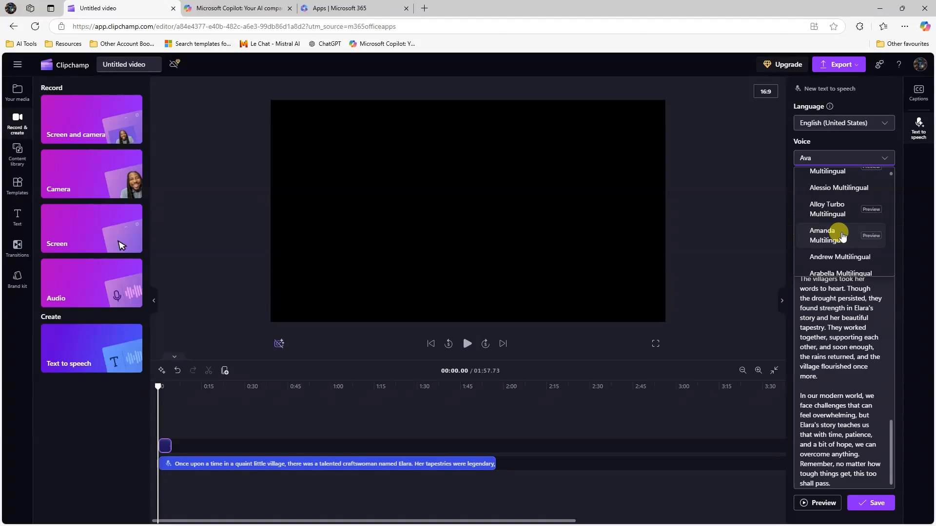
{"action": "scroll", "coordinate": [841, 233], "scroll_direction": "down", "scroll_amount": 3}
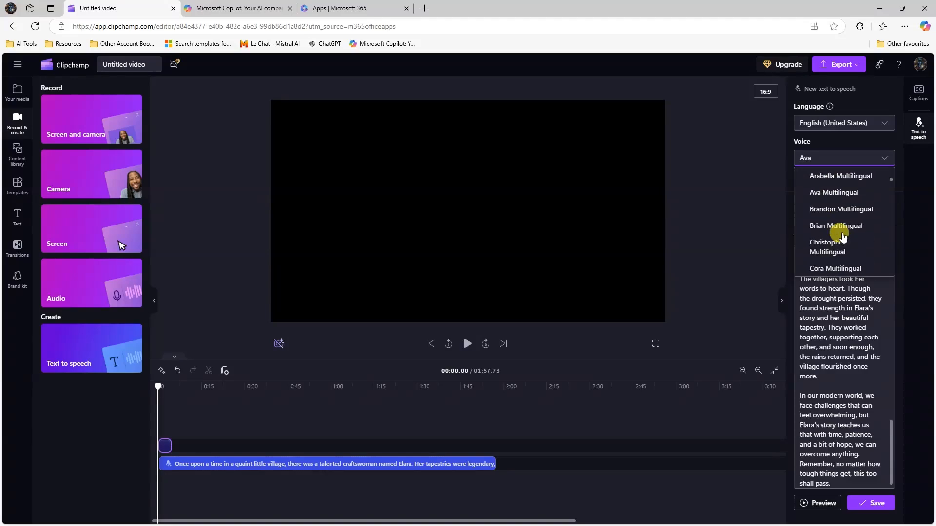
{"action": "left_click", "coordinate": [835, 193]}
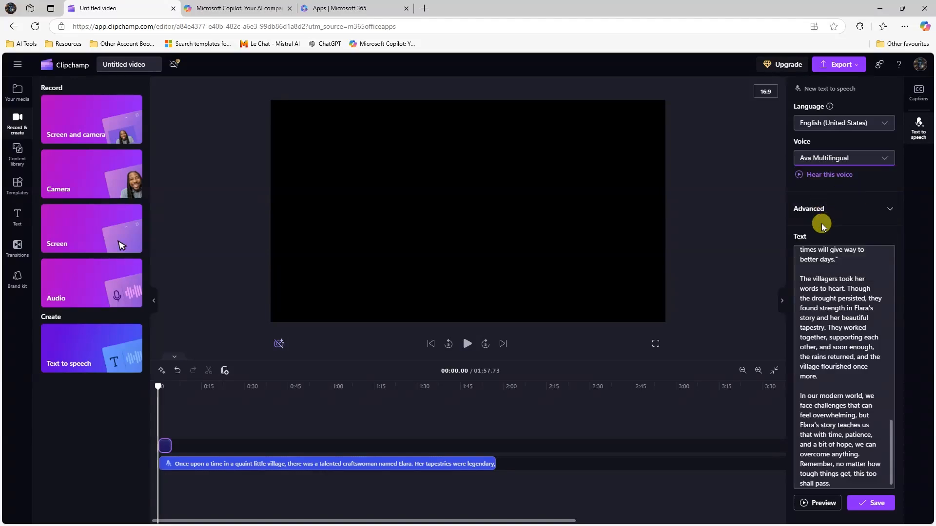
- Hear a sample of Ava Multilingual, then switch to Ava and hear it
{"action": "left_click", "coordinate": [800, 176]}
{"action": "left_click", "coordinate": [884, 162]}
{"action": "scroll", "coordinate": [849, 237], "scroll_direction": "down", "scroll_amount": 15}
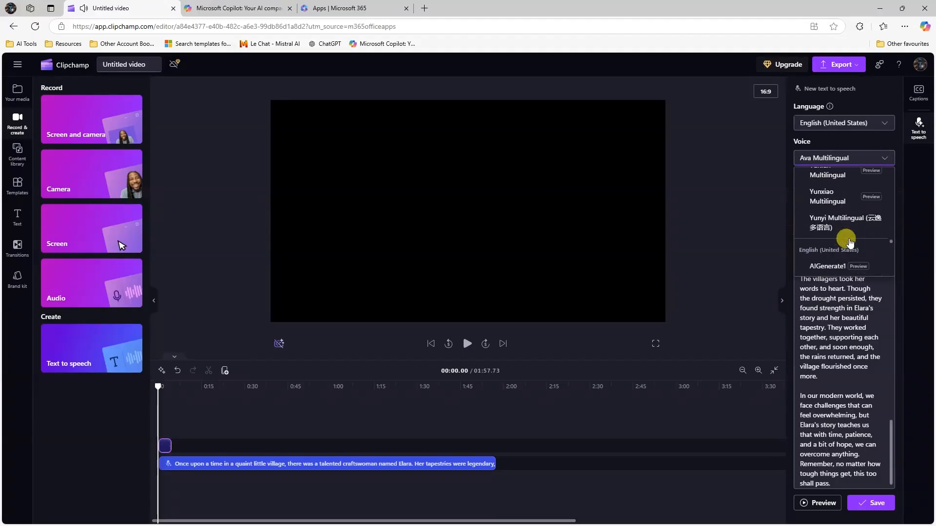
{"action": "scroll", "coordinate": [848, 239], "scroll_direction": "up", "scroll_amount": 15}
{"action": "left_click", "coordinate": [827, 193]}
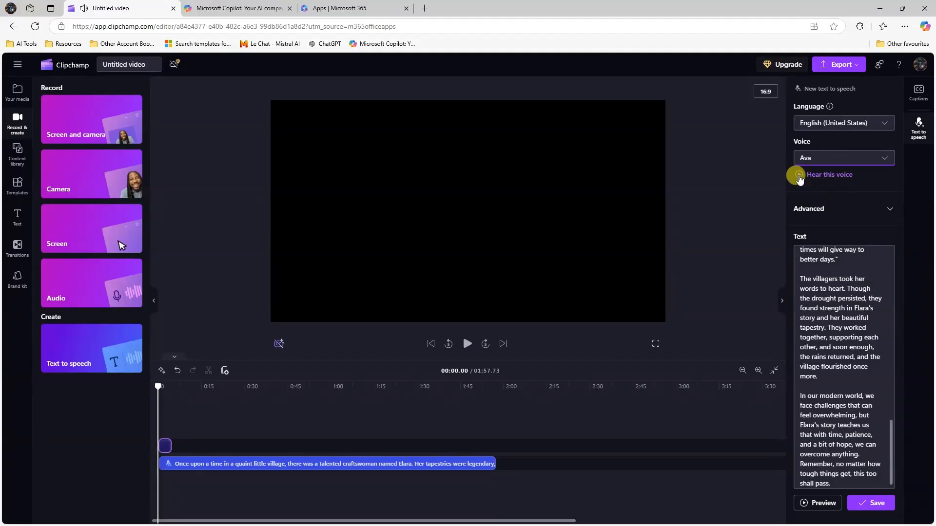
{"action": "left_click", "coordinate": [798, 175]}
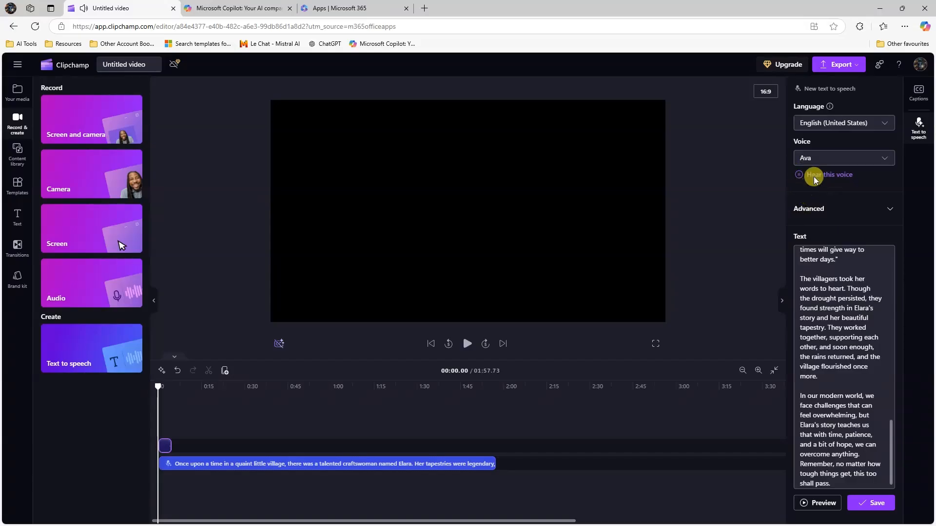
- Change the narration voice to Steffan and close the voice list
{"action": "left_click", "coordinate": [829, 158]}
{"action": "scroll", "coordinate": [851, 224], "scroll_direction": "down", "scroll_amount": 10}
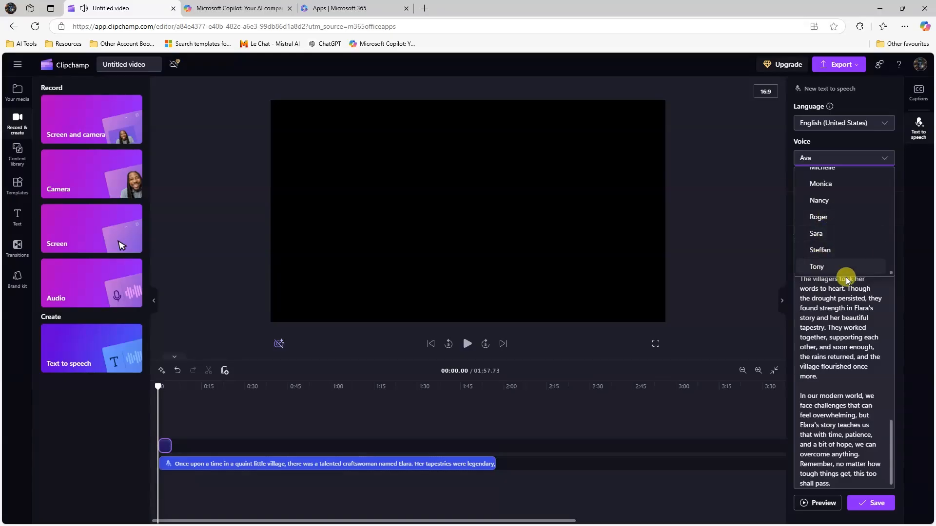
{"action": "left_click", "coordinate": [838, 254]}
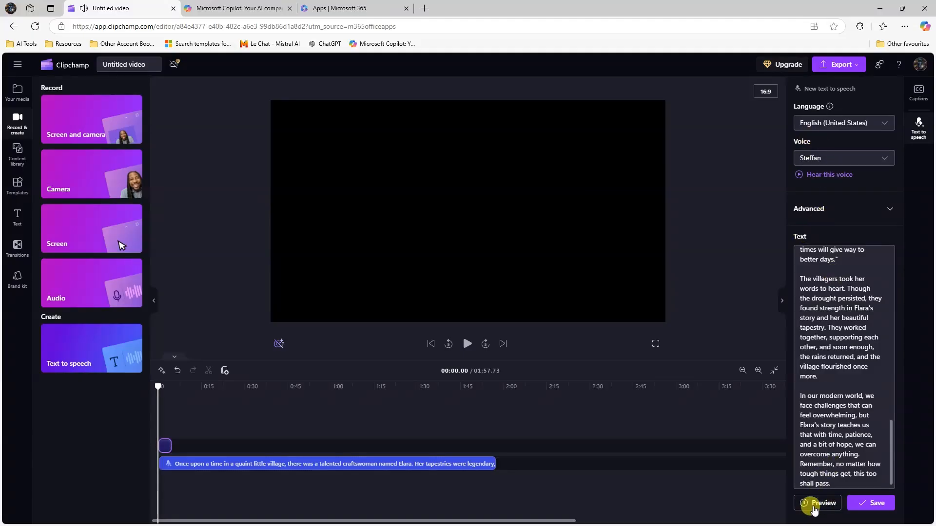
{"action": "left_click", "coordinate": [827, 165]}
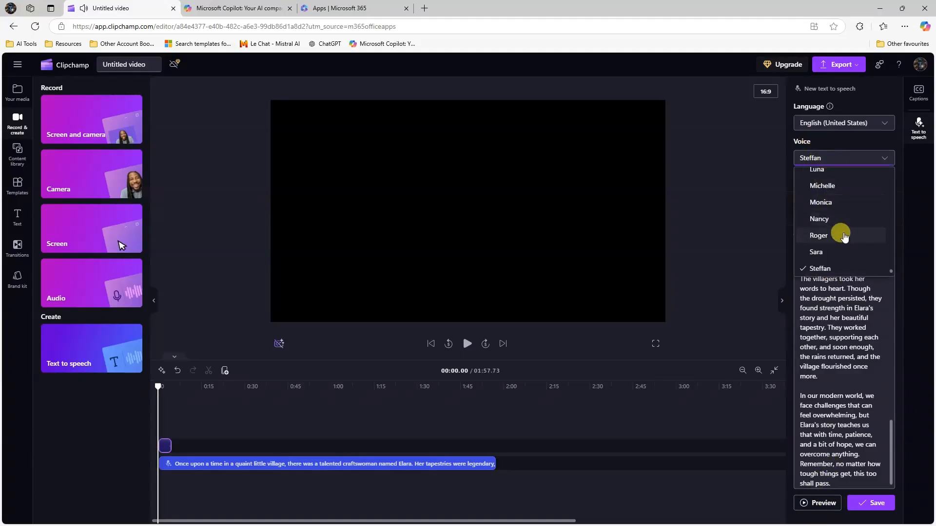
{"action": "scroll", "coordinate": [846, 235], "scroll_direction": "up", "scroll_amount": 4}
{"action": "scroll", "coordinate": [844, 238], "scroll_direction": "up", "scroll_amount": 3}
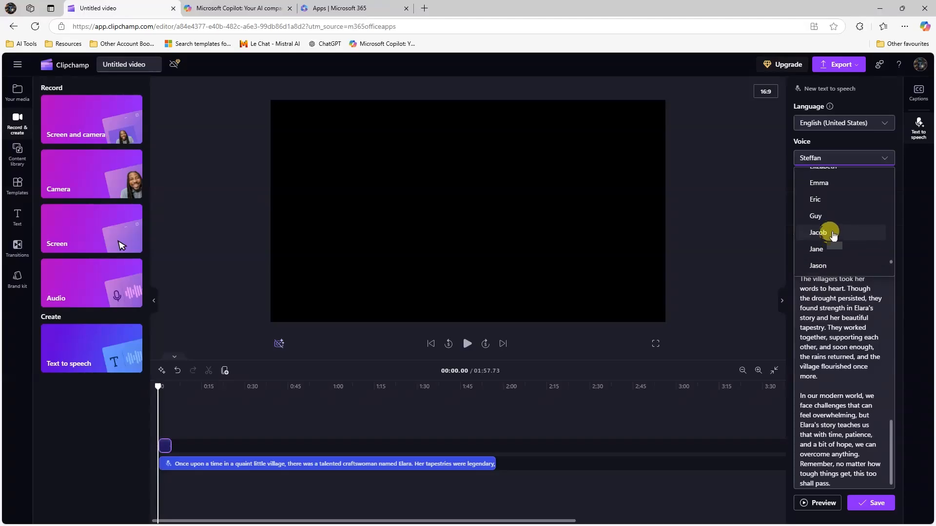
{"action": "left_click", "coordinate": [824, 361]}
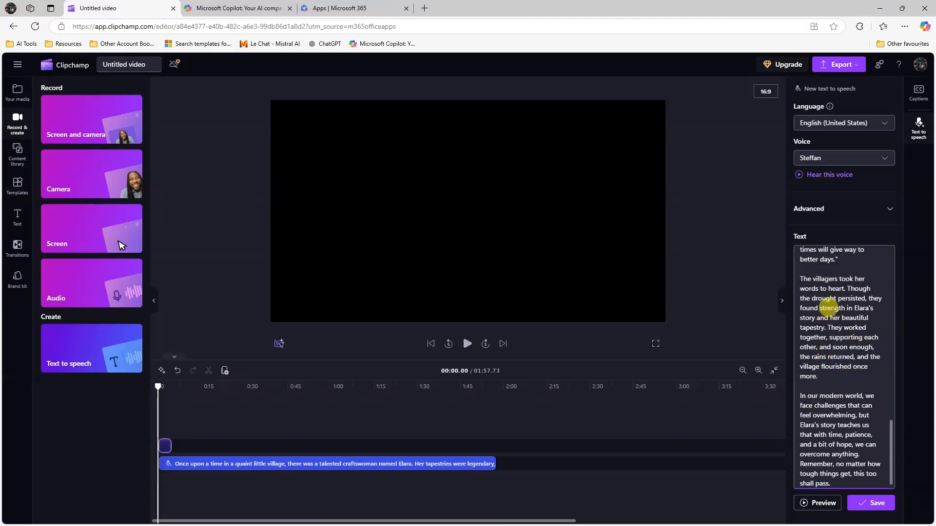
- Insert a comma after 'drought' in the script and preview it in Steffan's voice
{"action": "scroll", "coordinate": [837, 310], "scroll_direction": "down", "scroll_amount": 1}
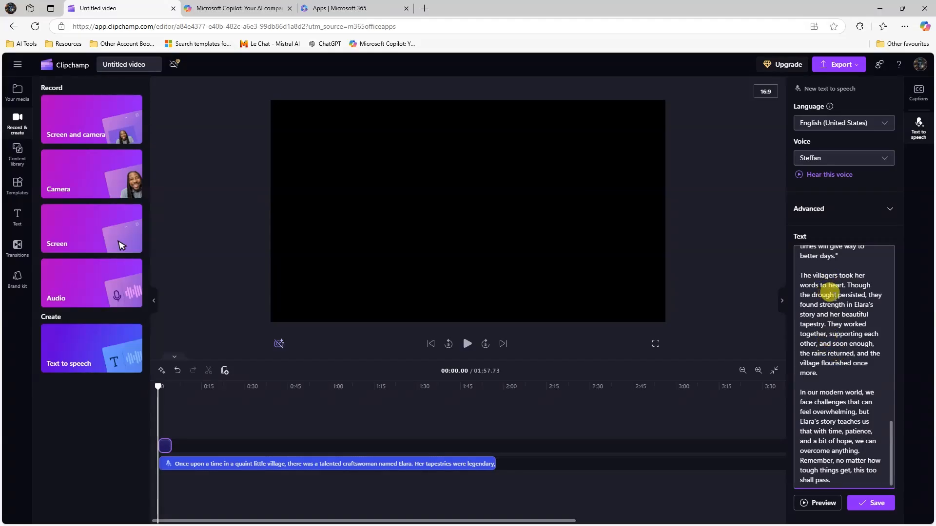
{"action": "type", "text": ","}
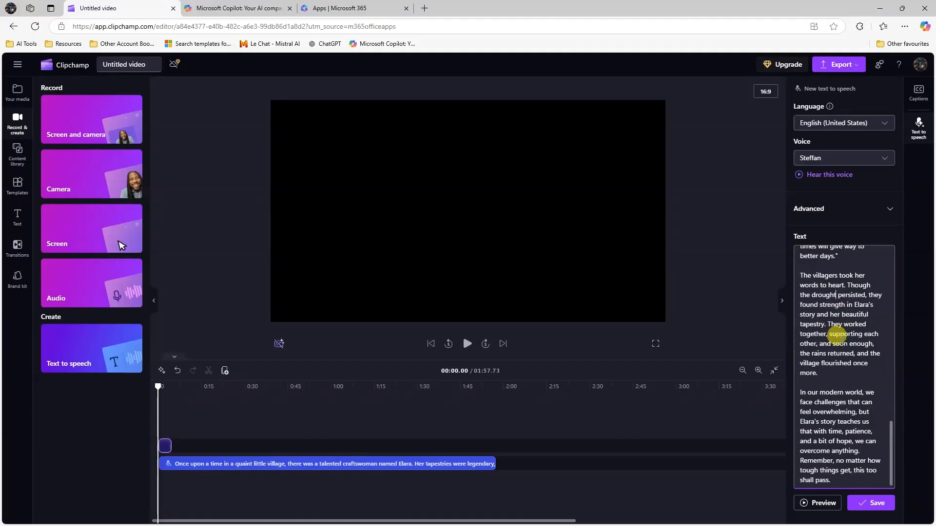
{"action": "scroll", "coordinate": [819, 395], "scroll_direction": "up", "scroll_amount": 5}
{"action": "scroll", "coordinate": [833, 374], "scroll_direction": "up", "scroll_amount": 3}
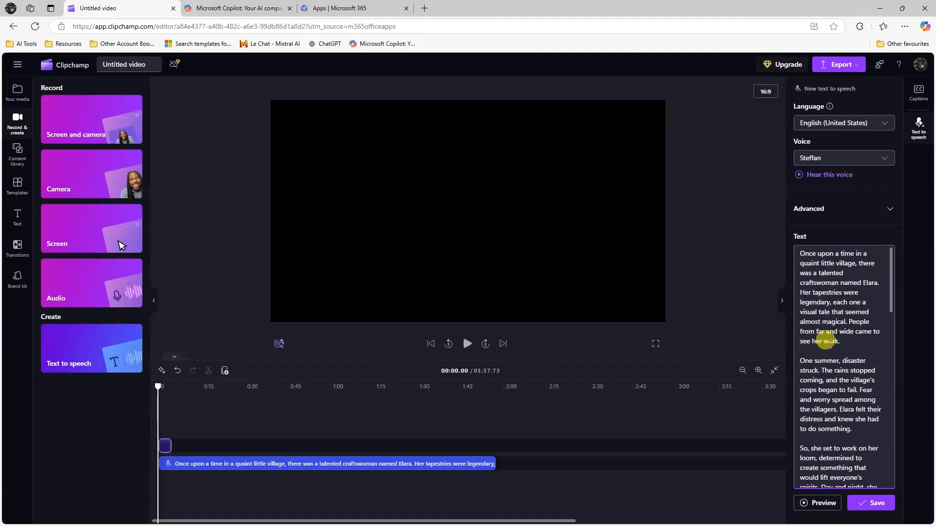
{"action": "left_click", "coordinate": [832, 302]}
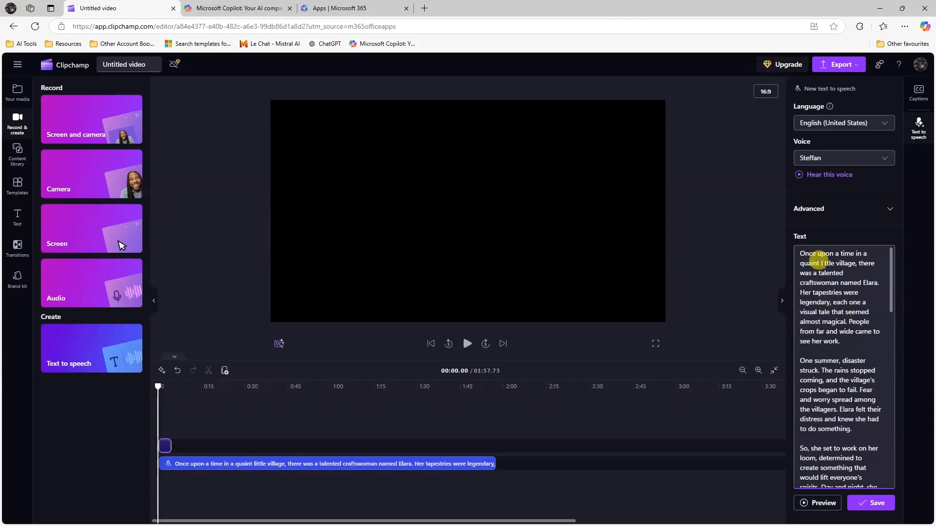
{"action": "left_click", "coordinate": [805, 505]}
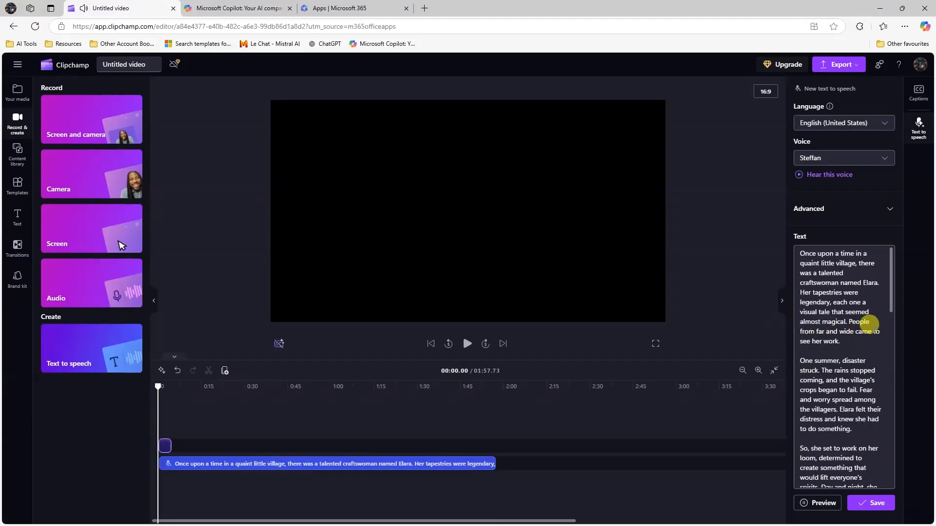
{"action": "left_click", "coordinate": [805, 503]}
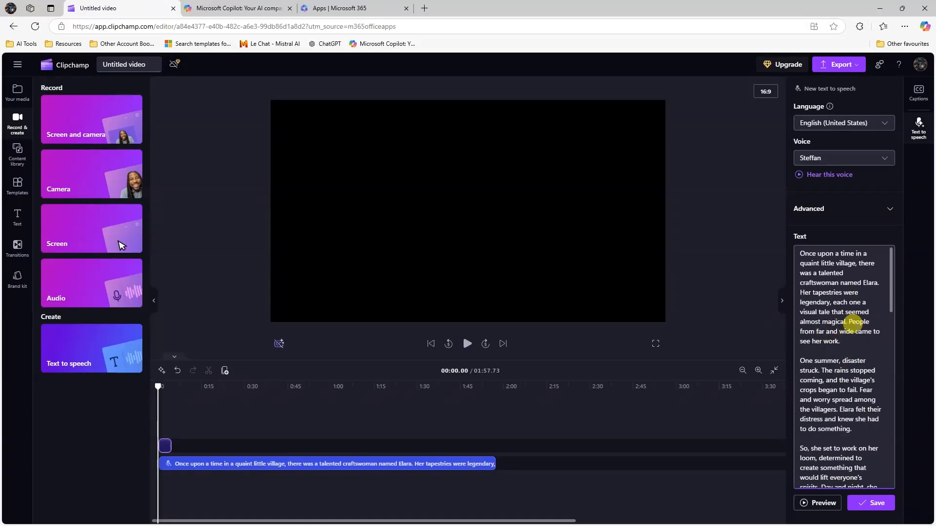
- Make the line read 'People from far and wide, came to see her work.' and preview it
{"action": "left_click", "coordinate": [854, 332]}
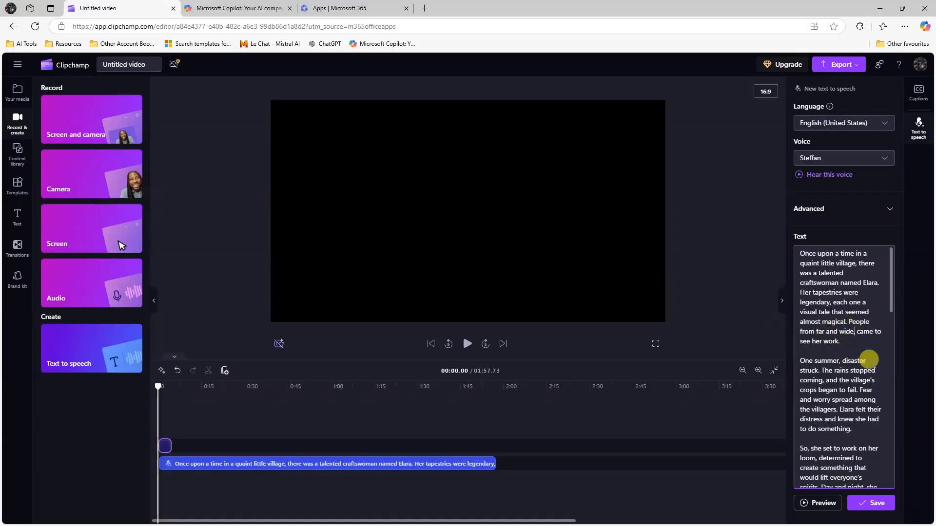
{"action": "type", "text": ","}
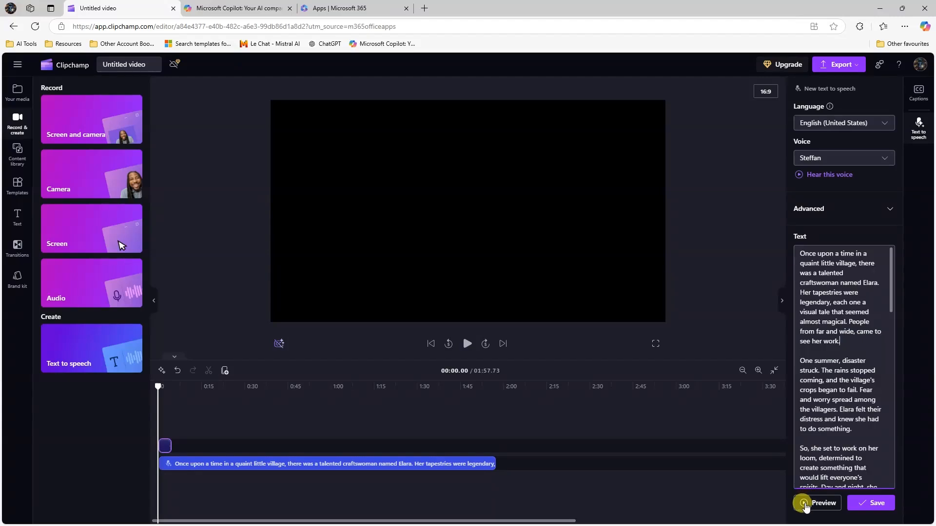
{"action": "left_click", "coordinate": [839, 340]}
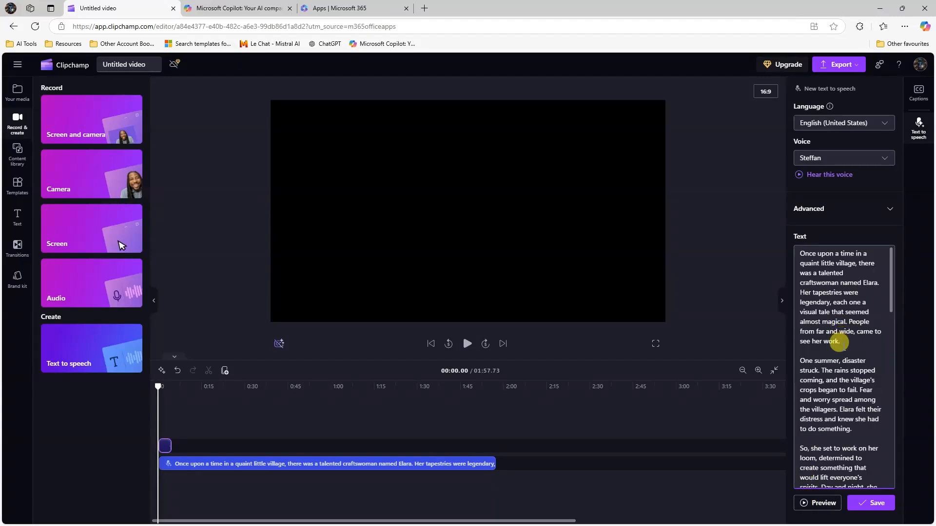
{"action": "left_click", "coordinate": [804, 505]}
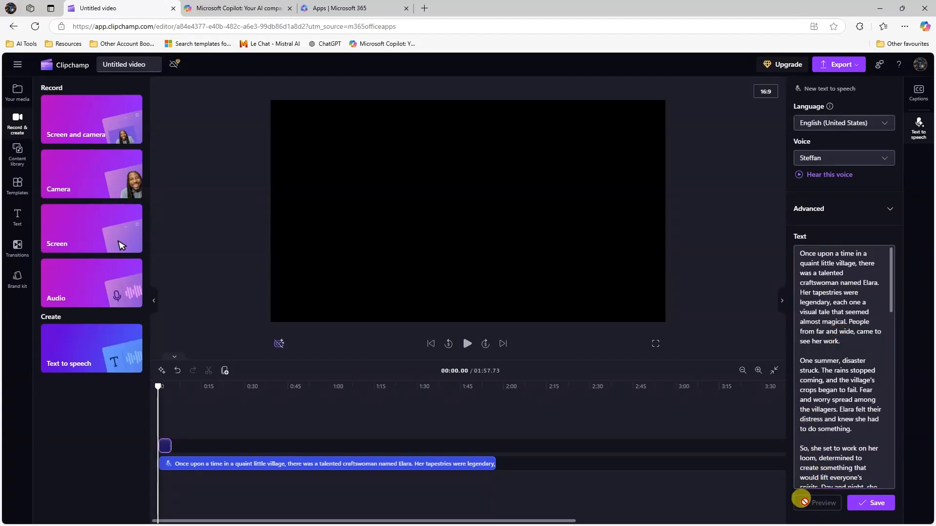
{"action": "left_click", "coordinate": [819, 274]}
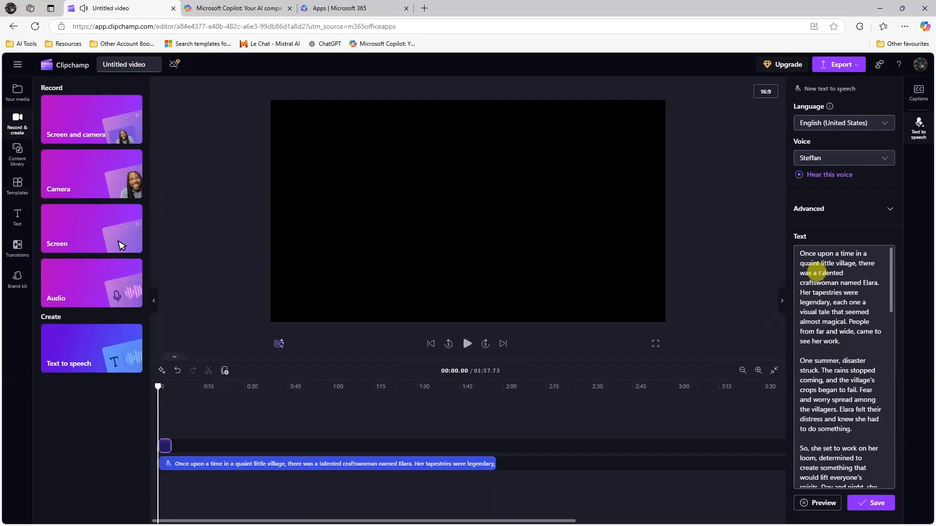
{"action": "left_click", "coordinate": [815, 503]}
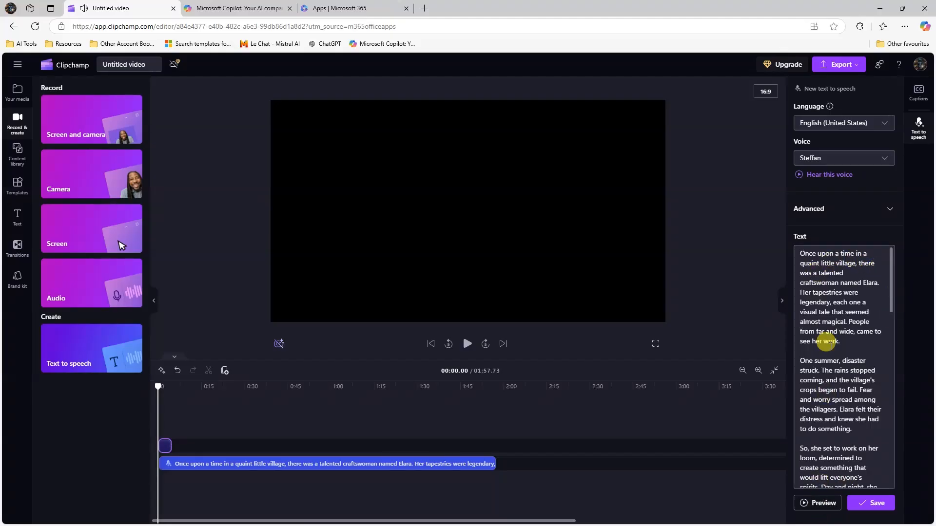
{"action": "left_click", "coordinate": [855, 332]}
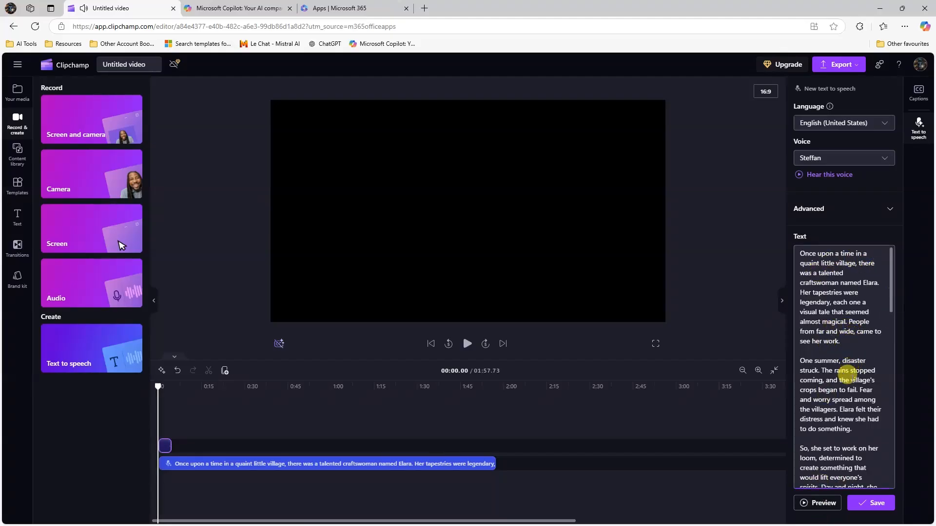
{"action": "key", "text": "BackSpace"}
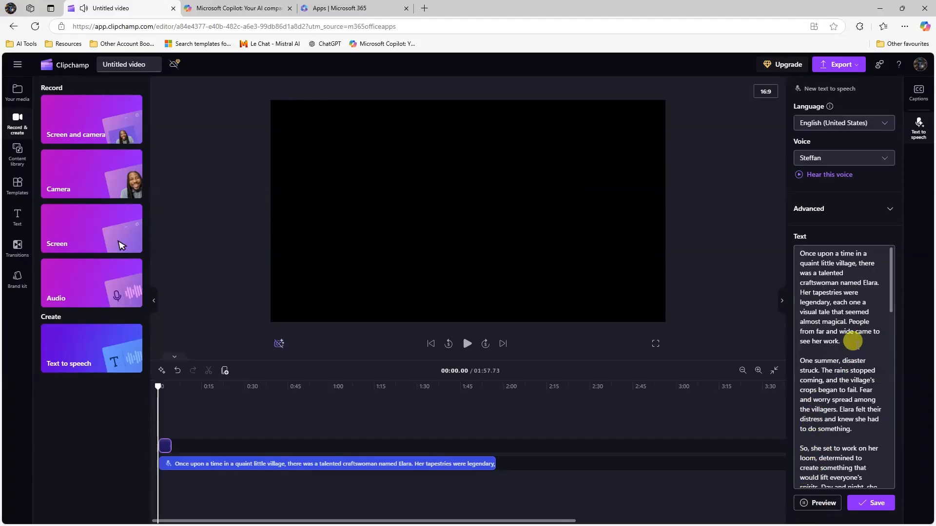
{"action": "scroll", "coordinate": [844, 404], "scroll_direction": "down", "scroll_amount": 1}
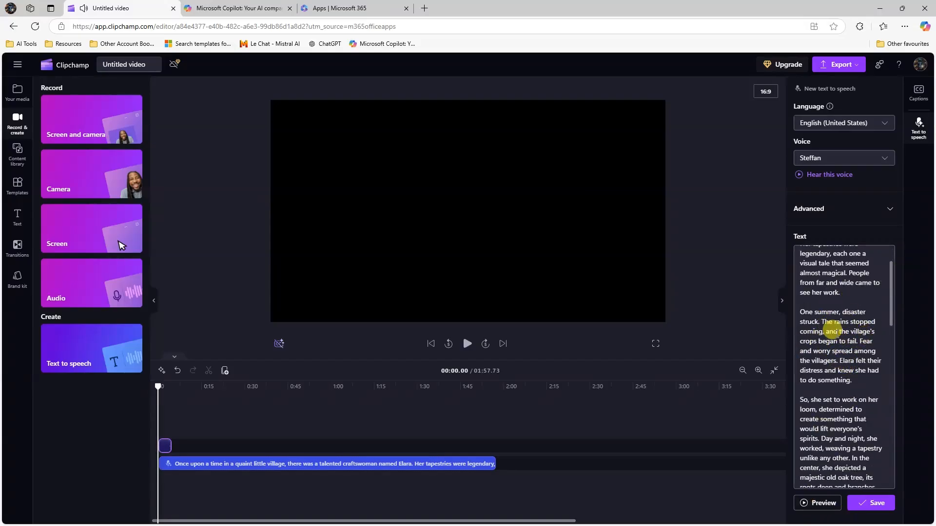
{"action": "scroll", "coordinate": [800, 386], "scroll_direction": "down", "scroll_amount": 1}
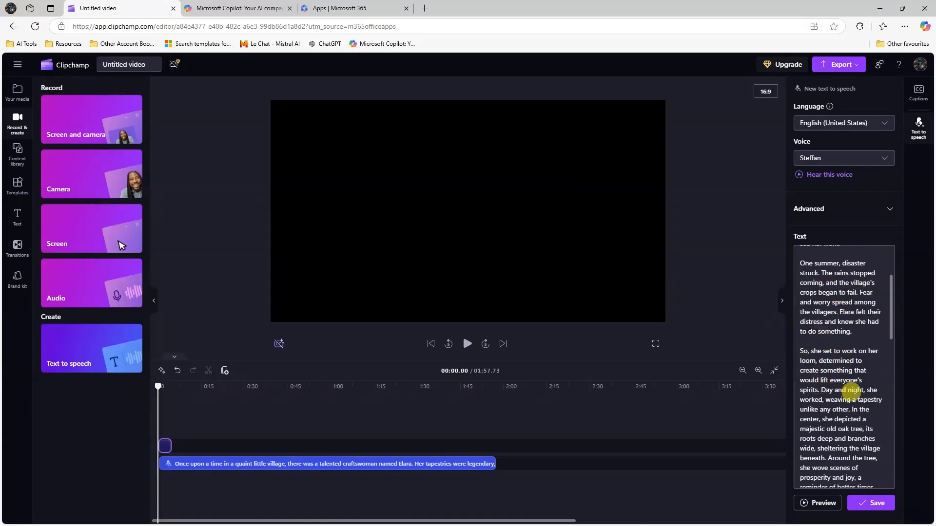
{"action": "scroll", "coordinate": [863, 363], "scroll_direction": "down", "scroll_amount": 2}
{"action": "scroll", "coordinate": [838, 356], "scroll_direction": "down", "scroll_amount": 2}
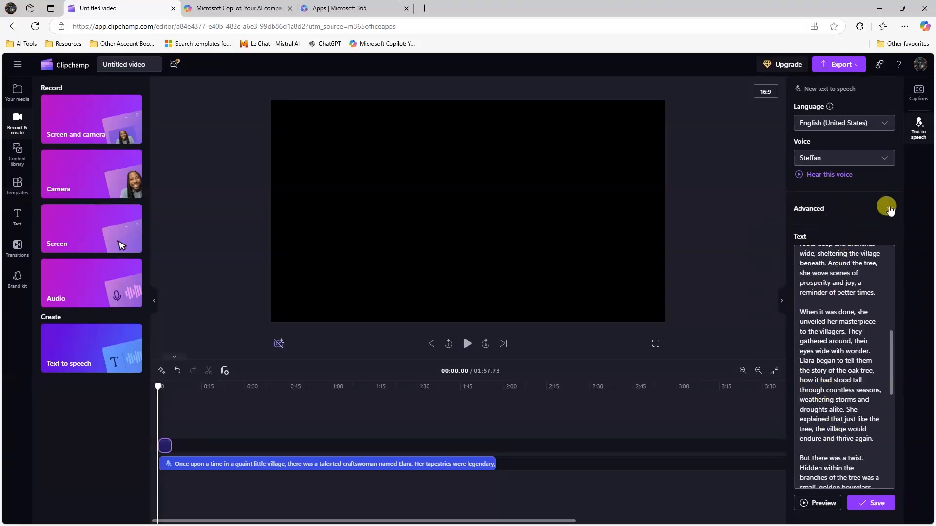
- Expand Advanced and check the vocal pitch options, keeping Default pitch and 1x pace
{"action": "left_click", "coordinate": [890, 210]}
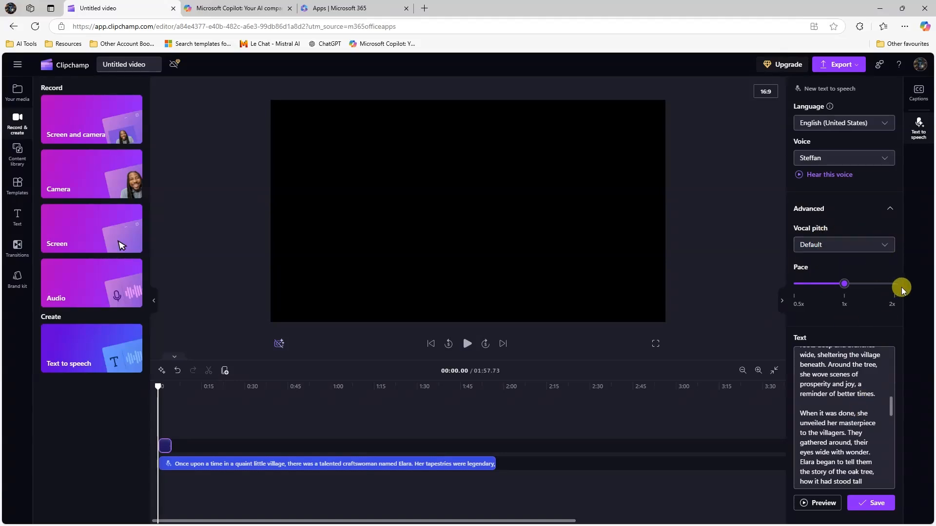
{"action": "left_click", "coordinate": [883, 246]}
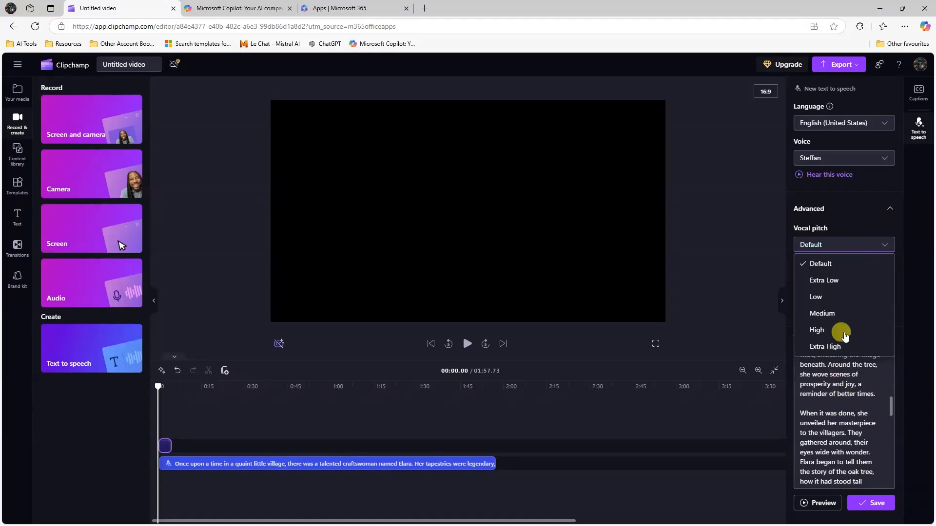
{"action": "left_click", "coordinate": [883, 242]}
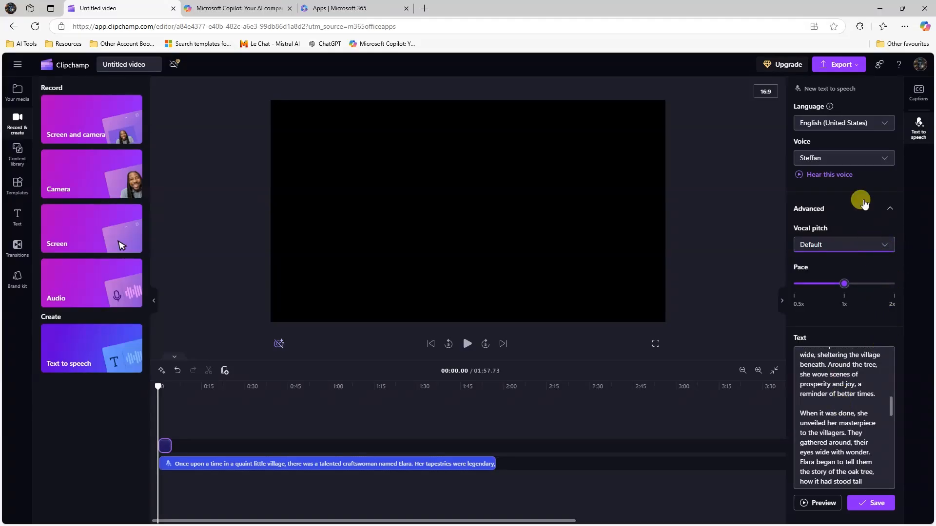
{"action": "left_click", "coordinate": [867, 251]}
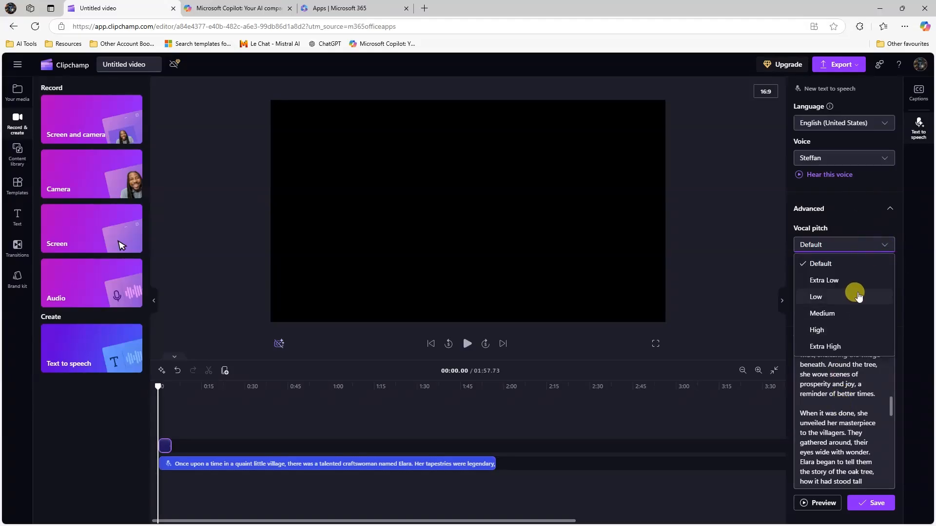
{"action": "left_click", "coordinate": [890, 225]}
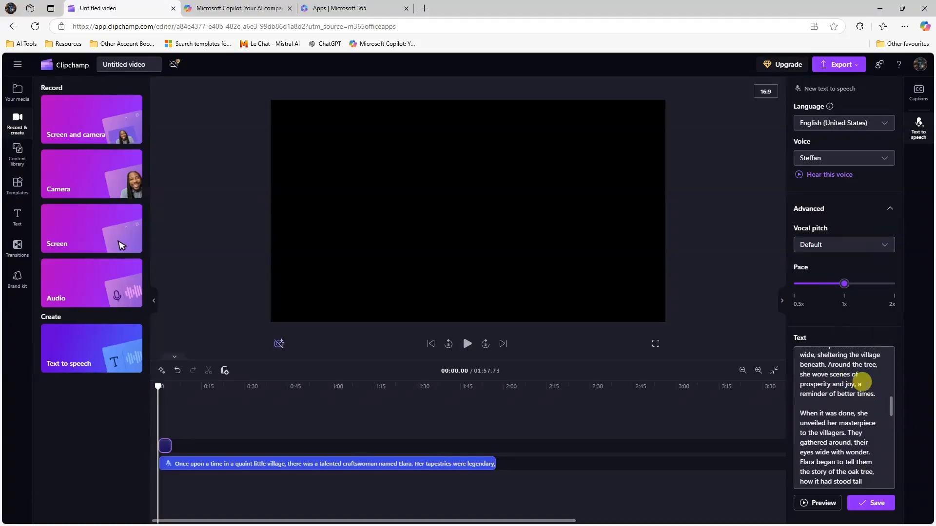
{"action": "scroll", "coordinate": [830, 407], "scroll_direction": "down", "scroll_amount": 5}
{"action": "scroll", "coordinate": [830, 407], "scroll_direction": "up", "scroll_amount": 3}
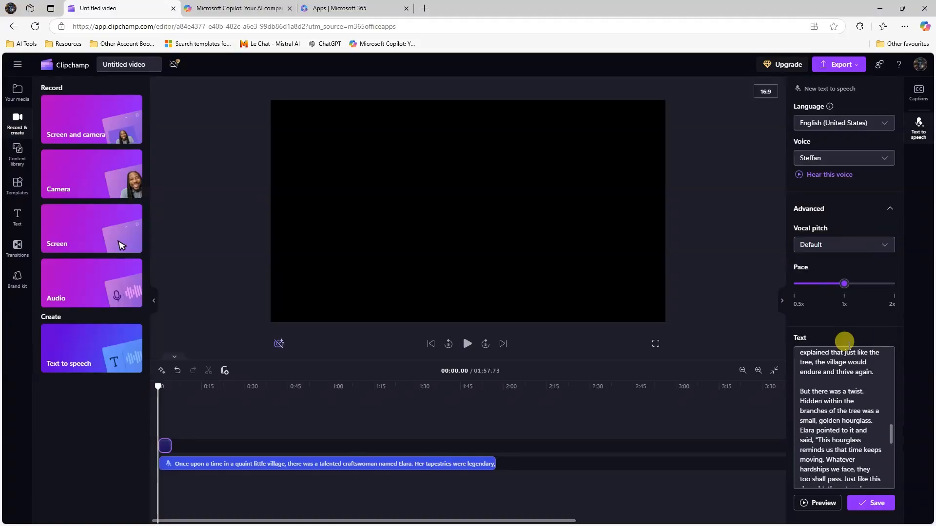
{"action": "left_click", "coordinate": [852, 245]}
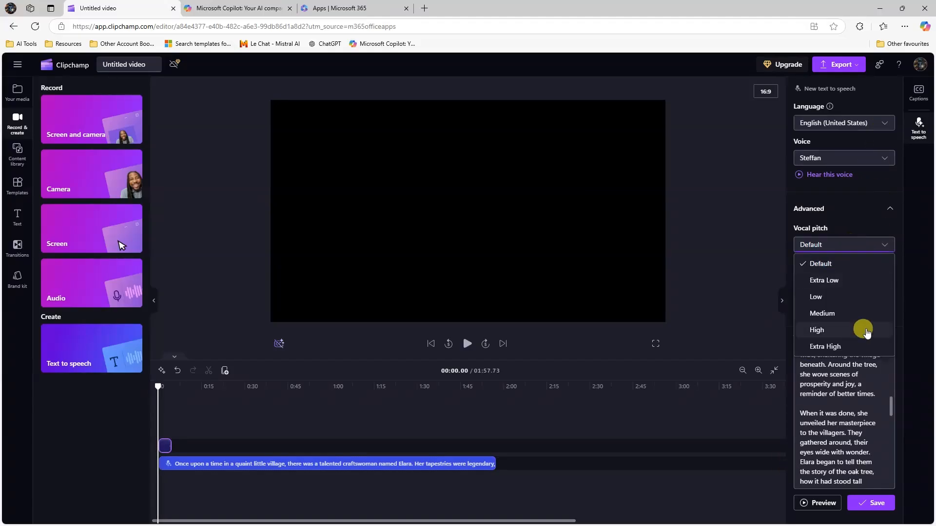
{"action": "left_click", "coordinate": [847, 229]}
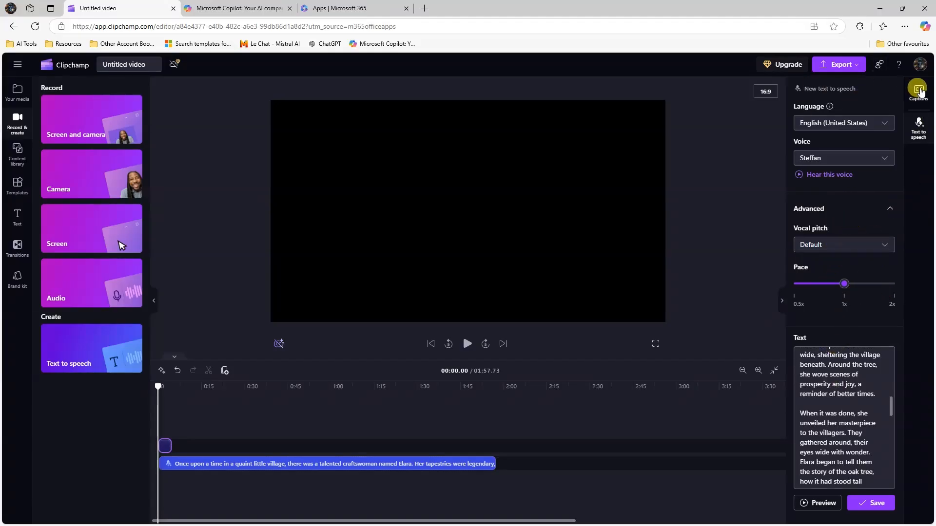
- Save the Steffan-voiced tapestry narration as a second timeline clip, extending the video to 02:02.71
{"action": "left_click", "coordinate": [781, 301]}
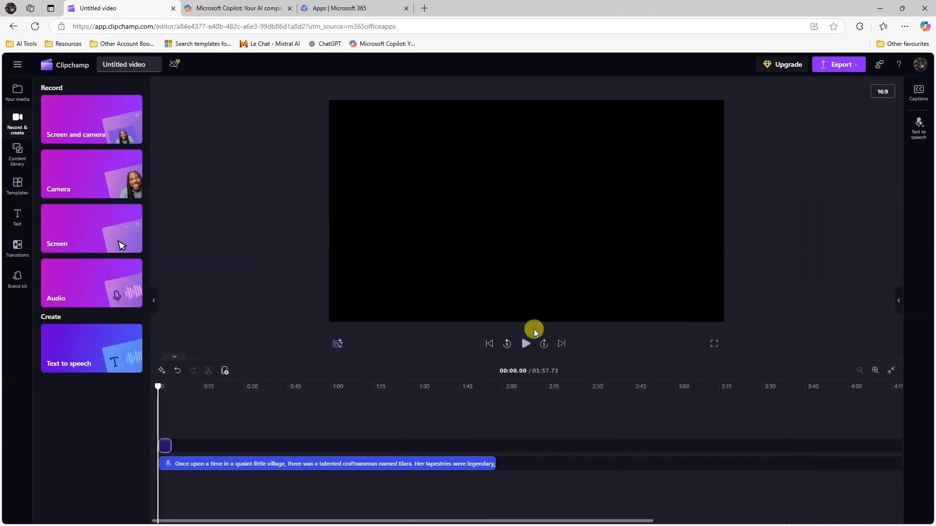
{"action": "left_click", "coordinate": [911, 126]}
{"action": "left_click", "coordinate": [867, 502]}
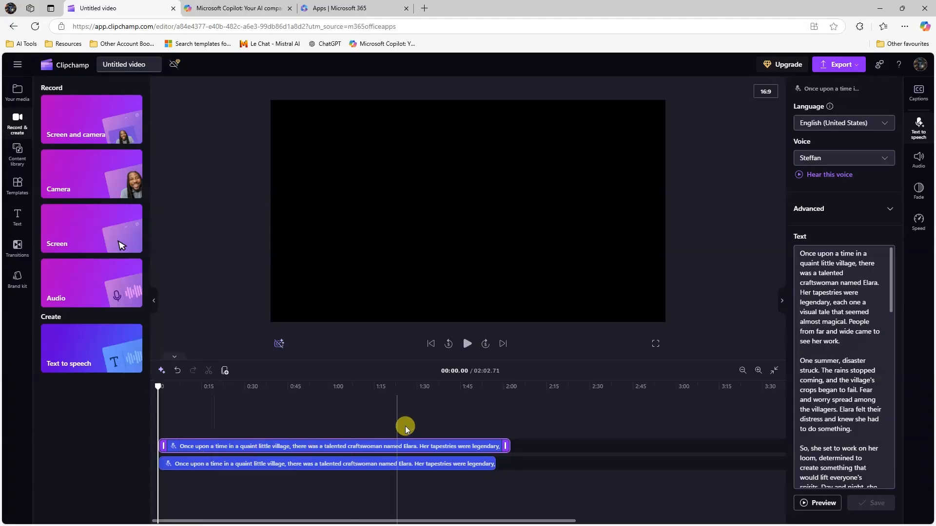
- Speed the Steffan narration clip up to 1.1x, play the timeline, and select the original narration clip
{"action": "left_click", "coordinate": [920, 220]}
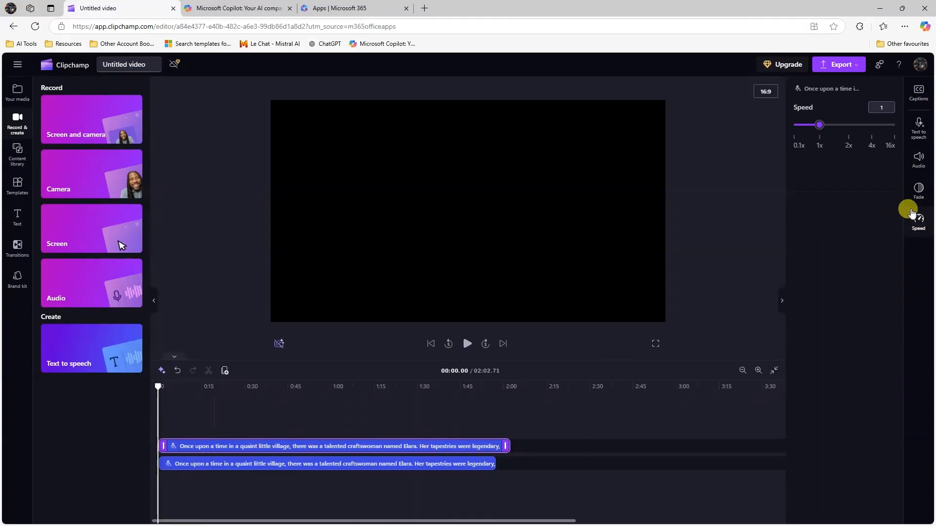
{"action": "left_click_drag", "start_coordinate": [824, 128], "coordinate": [826, 128]}
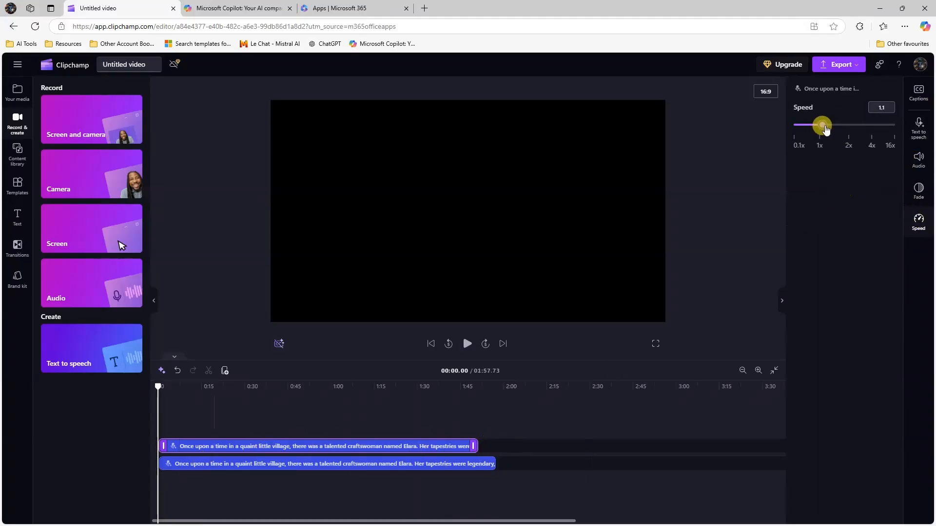
{"action": "left_click", "coordinate": [463, 346]}
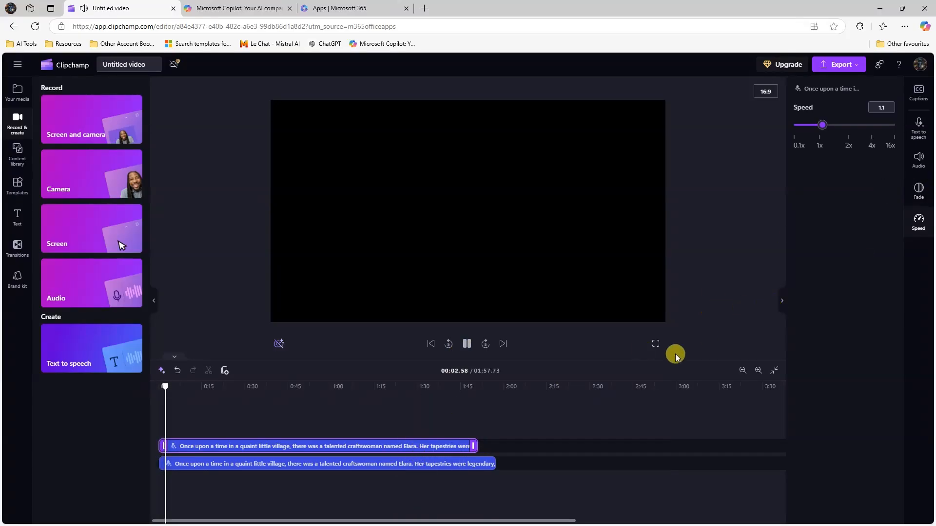
{"action": "left_click", "coordinate": [253, 467]}
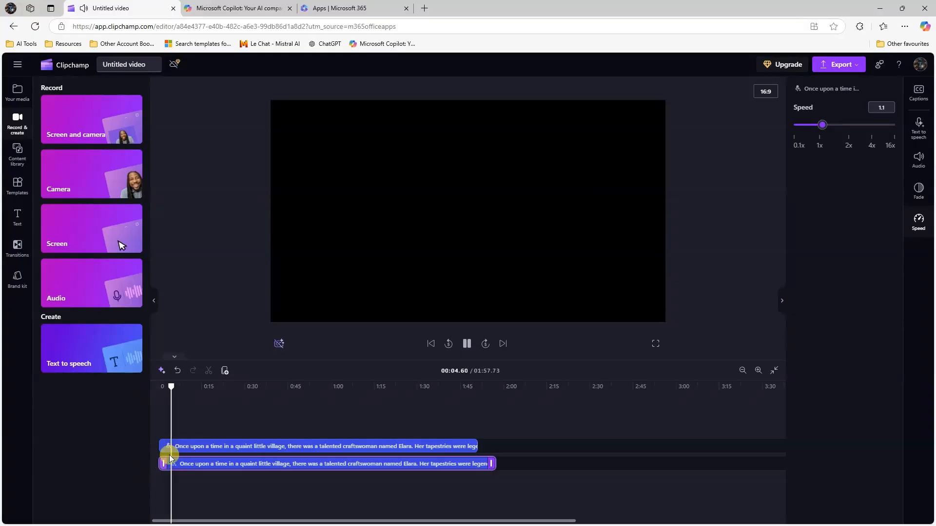
- Keep the original narration clip's volume at 100%
{"action": "left_click", "coordinate": [921, 168]}
{"action": "left_click_drag", "start_coordinate": [853, 122], "coordinate": [801, 131]}
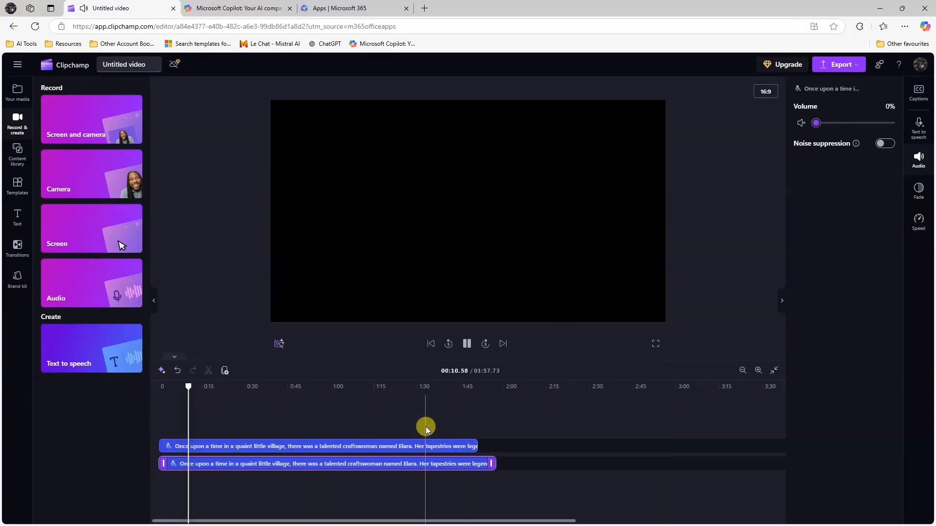
{"action": "left_click", "coordinate": [848, 123]}
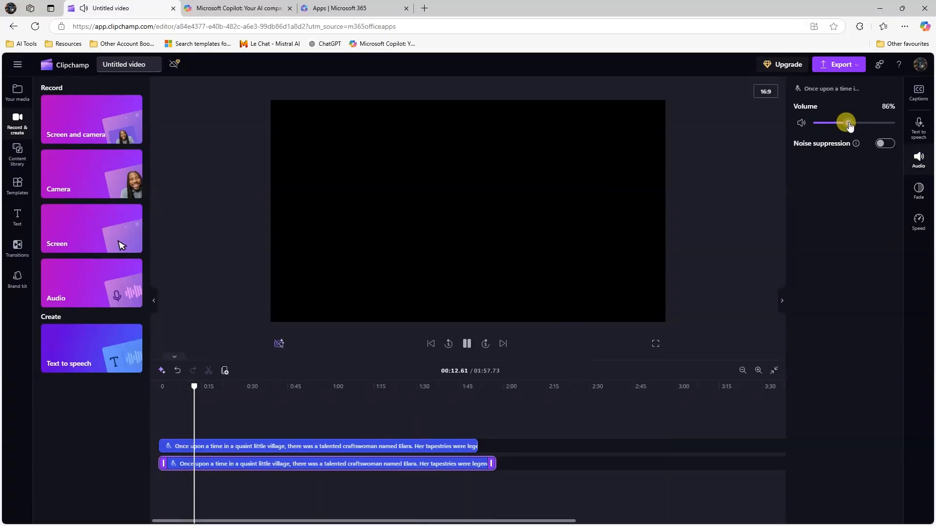
{"action": "left_click_drag", "start_coordinate": [849, 125], "coordinate": [814, 128]}
- Mute the sped-up narration clip to 0% volume and pause playback
{"action": "left_click", "coordinate": [403, 444]}
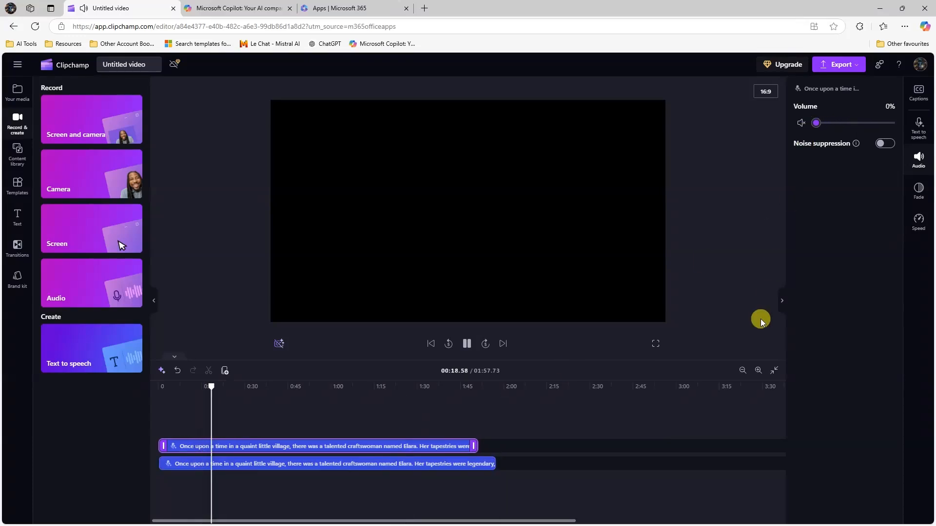
{"action": "left_click", "coordinate": [779, 303]}
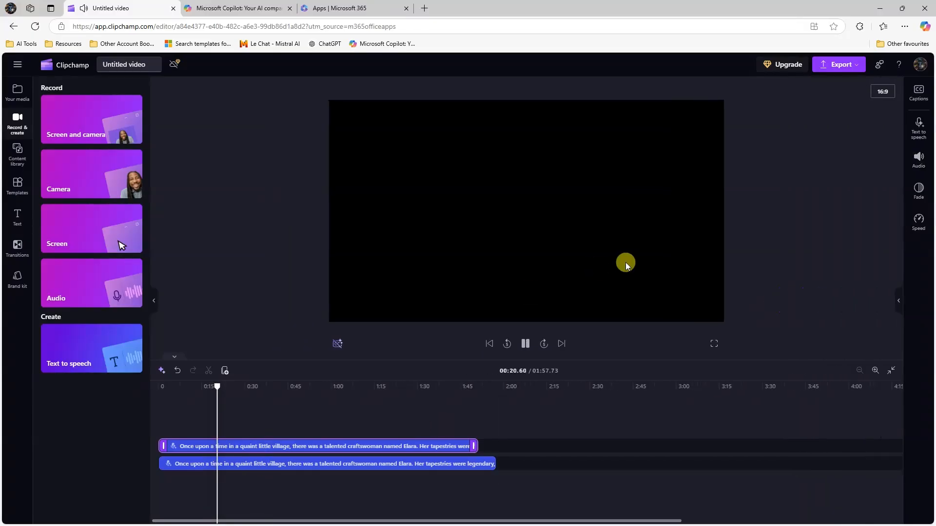
{"action": "left_click", "coordinate": [525, 344]}
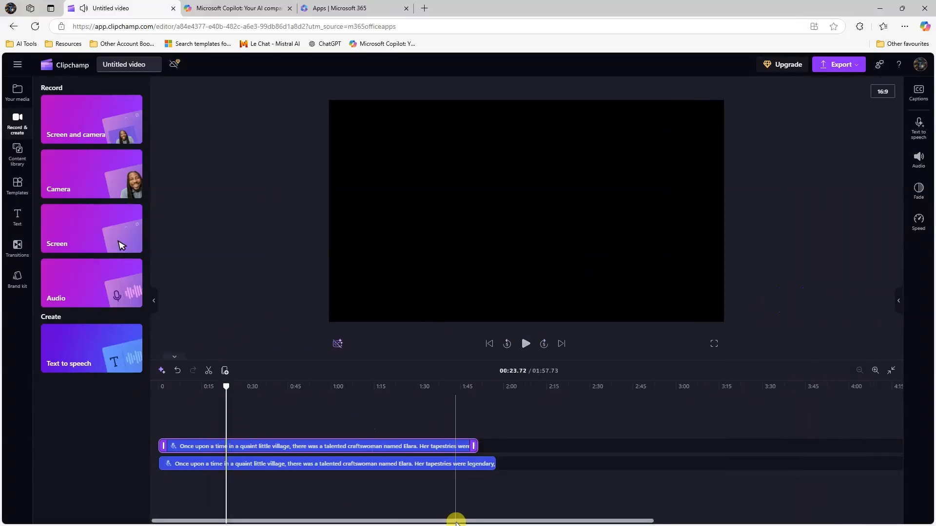